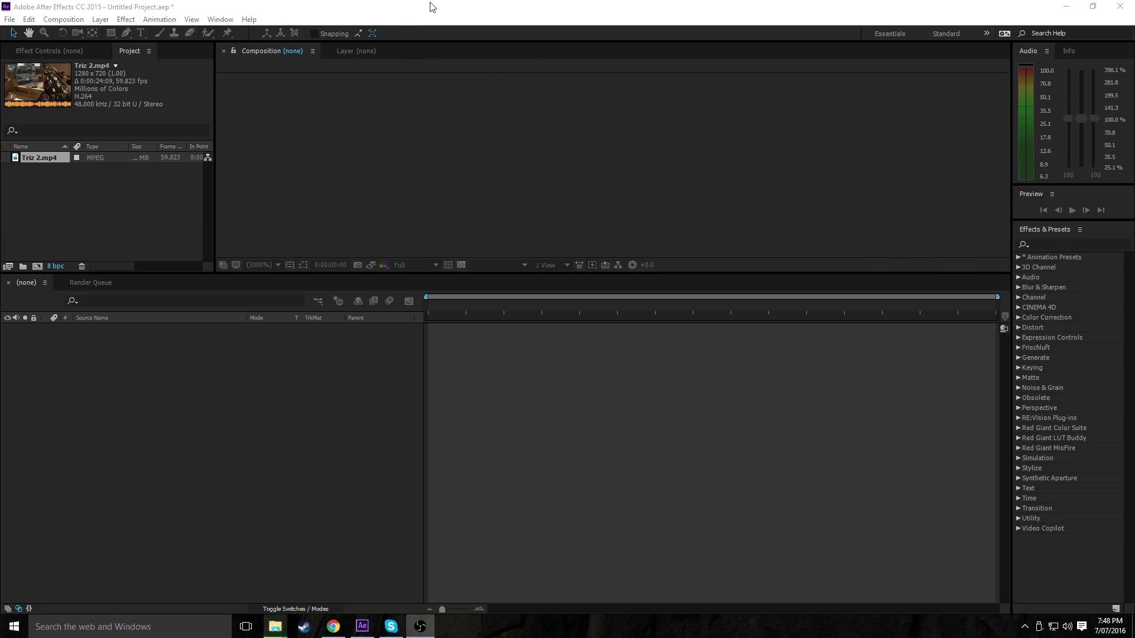
Create a Triz 2 composition from the Triz 2.mp4 clip
click(1083, 245)
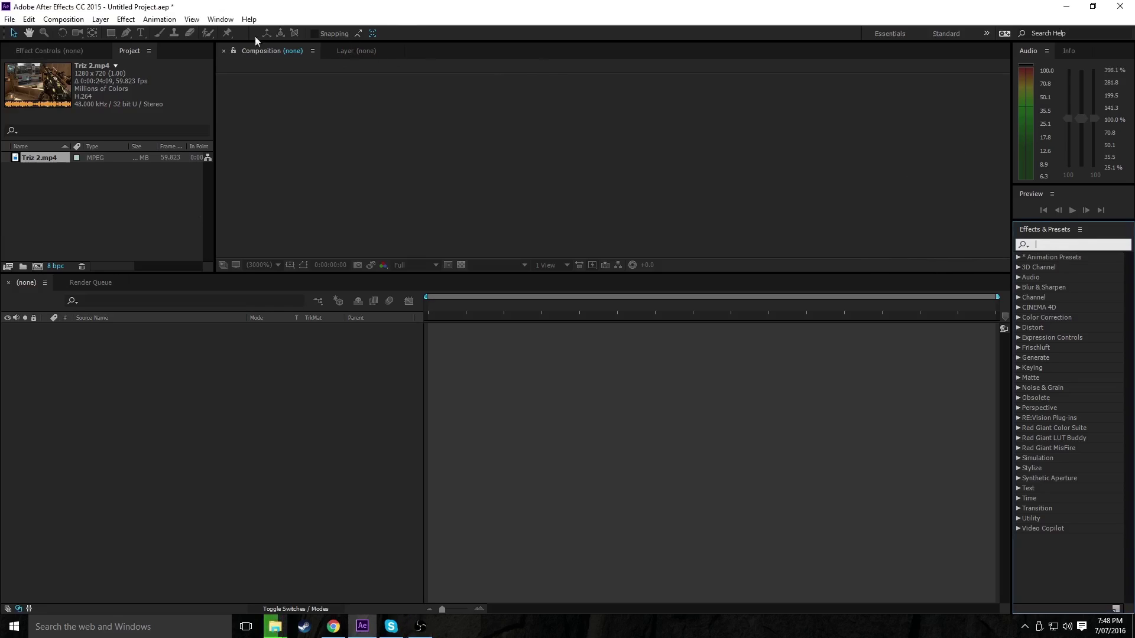
drag(44, 170, 47, 199)
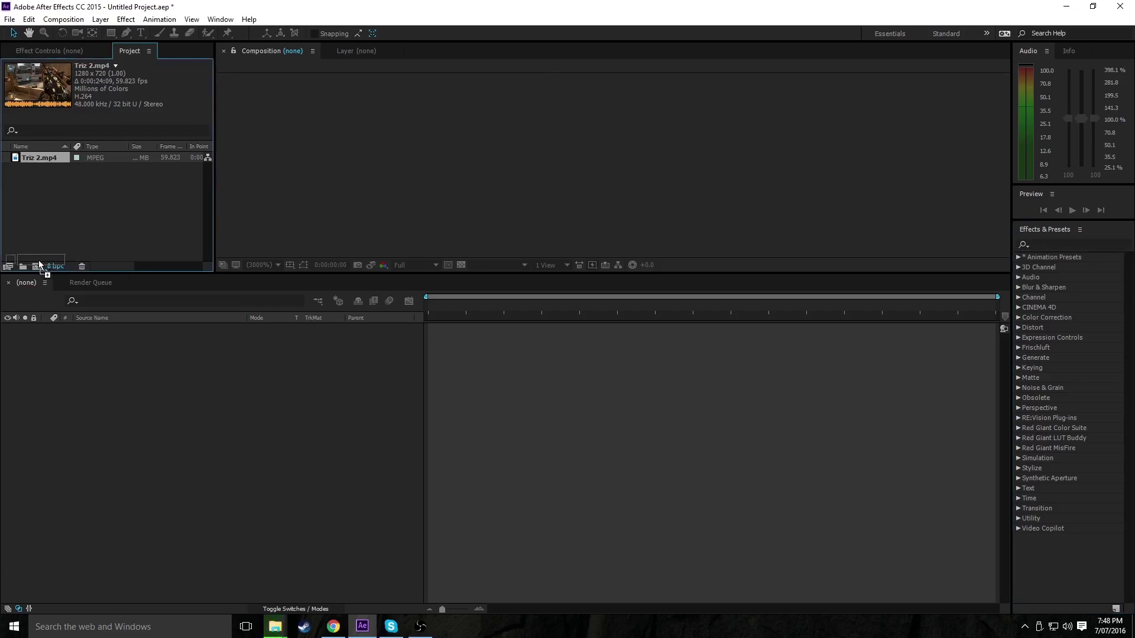
drag(36, 266, 37, 267)
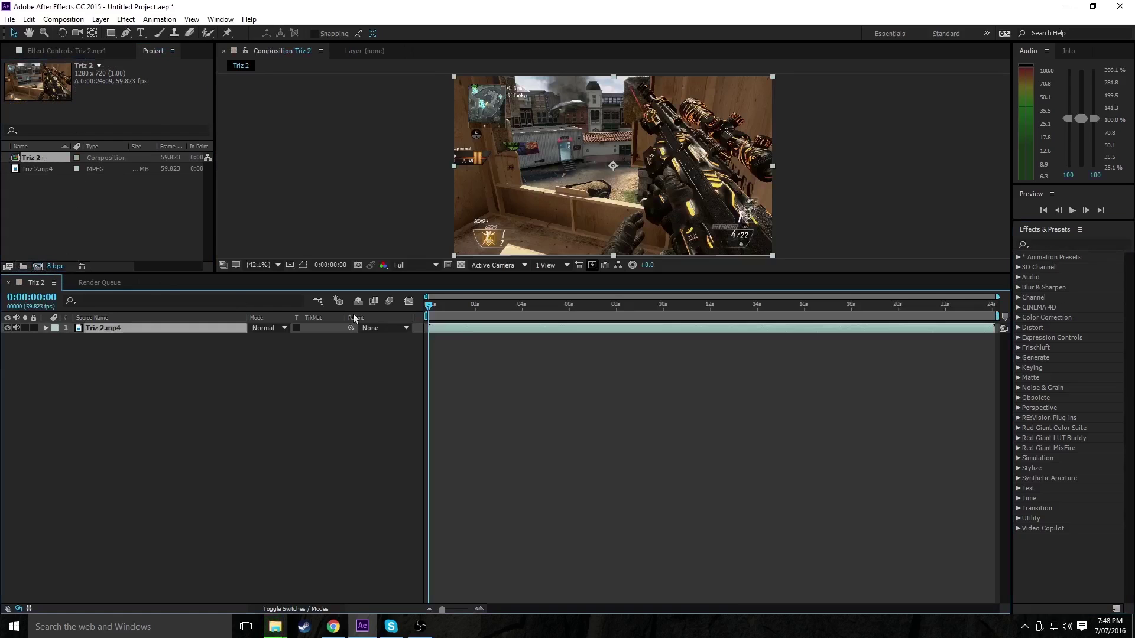
Split the clip layer and slide the top part to start near 4 seconds
click(501, 310)
drag(502, 311, 539, 341)
key(ctrl+shift+d)
click(642, 306)
mouse_move(451, 307)
mouse_down()
mouse_move(436, 308)
mouse_move(489, 307)
mouse_move(459, 309)
mouse_up()
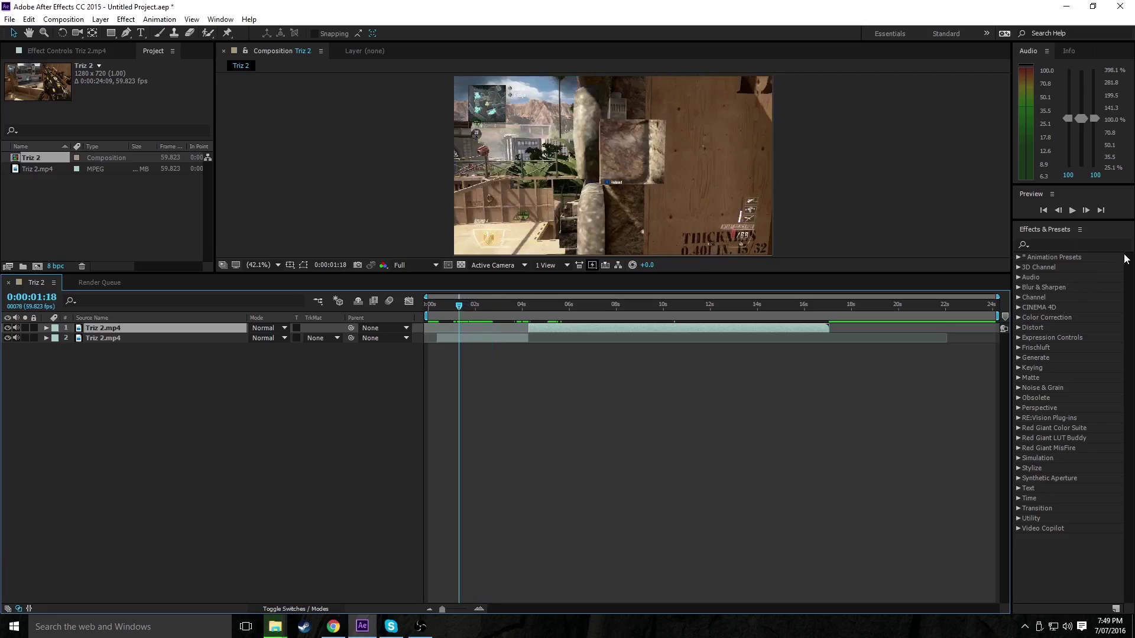
click(1060, 243)
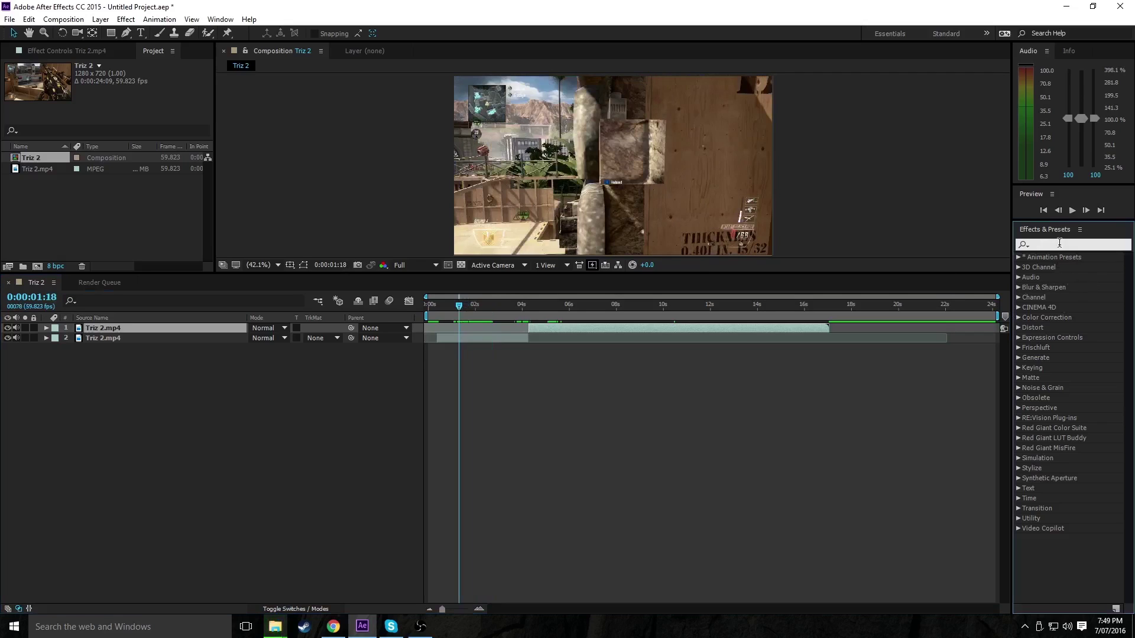
Apply Twixtor Pro to the lower Triz 2.mp4 layer with input frame rate 59.94
text(twixt)
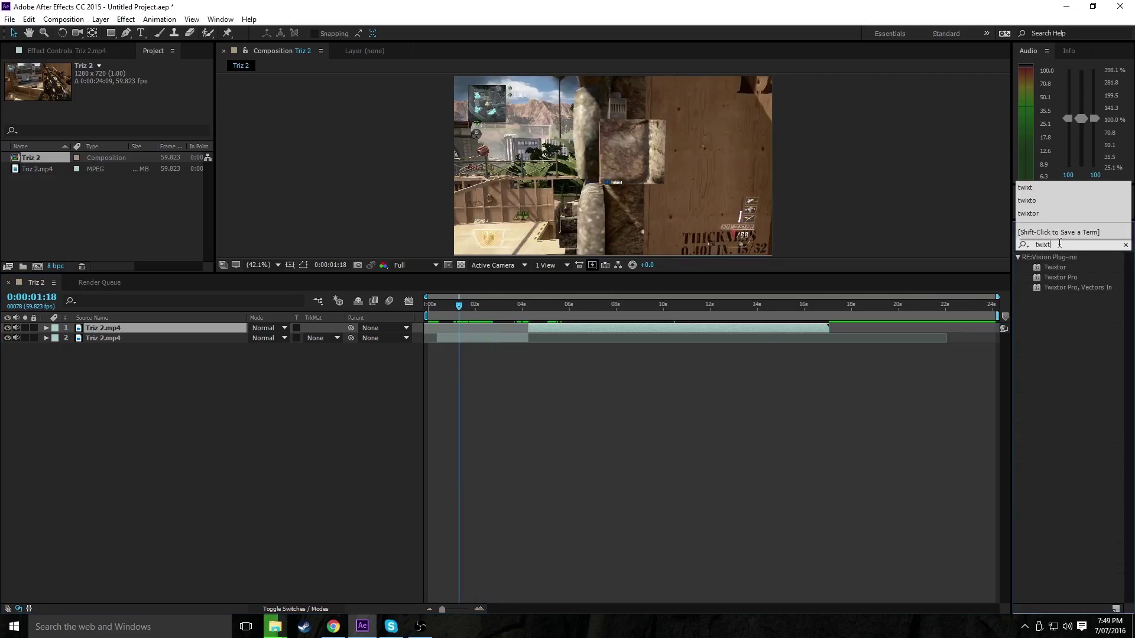
drag(1086, 279, 507, 338)
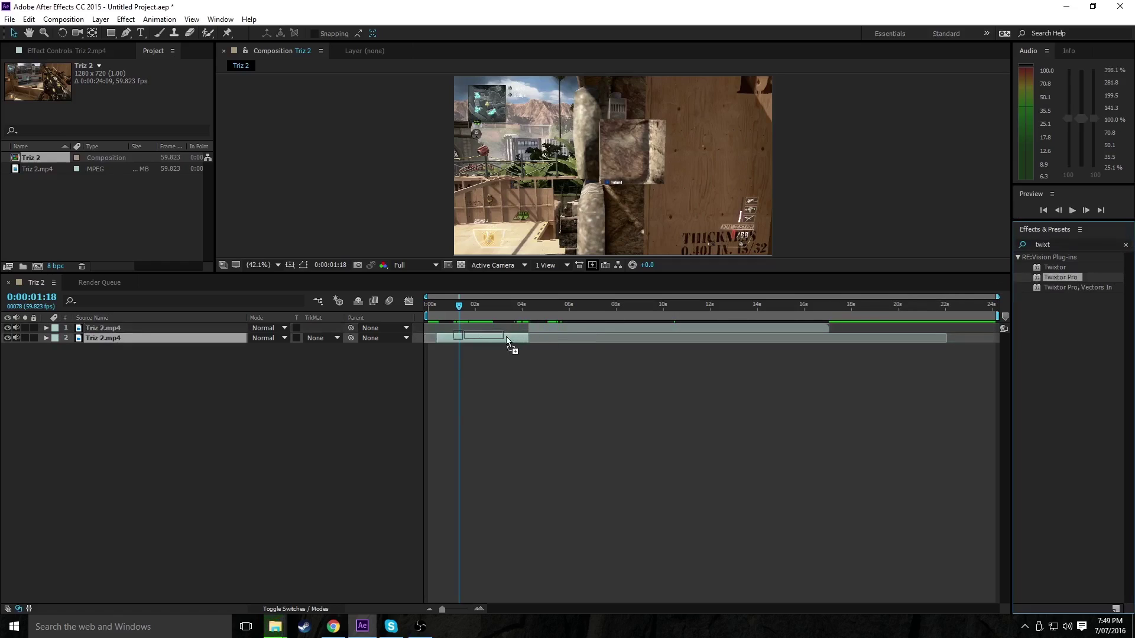
click(123, 166)
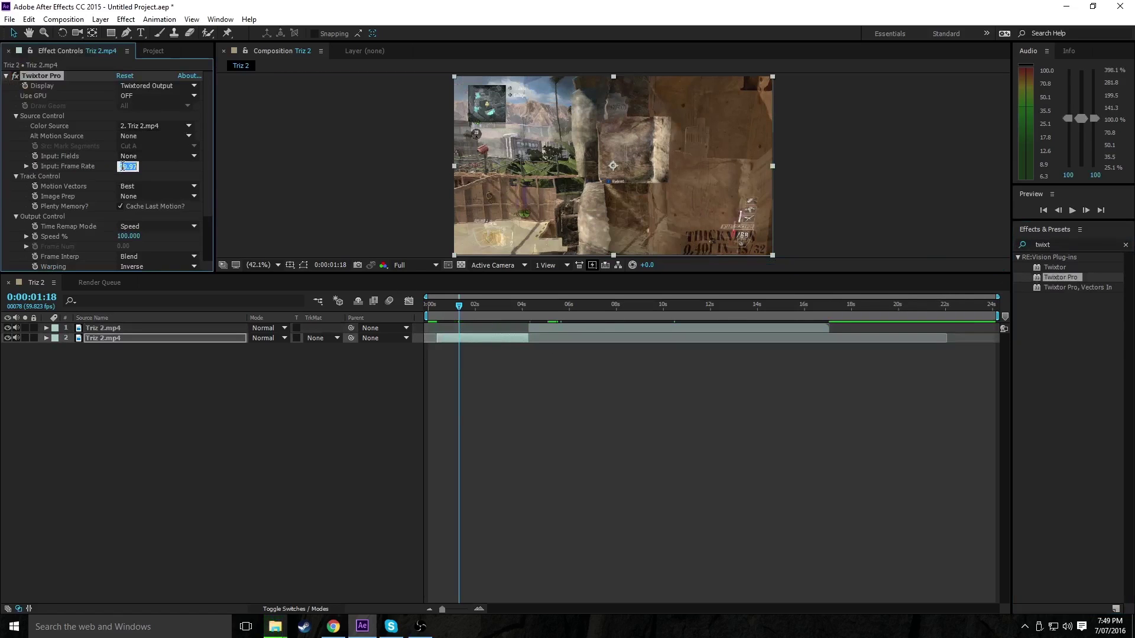
text(59.94)
key(Return)
drag(466, 305, 474, 306)
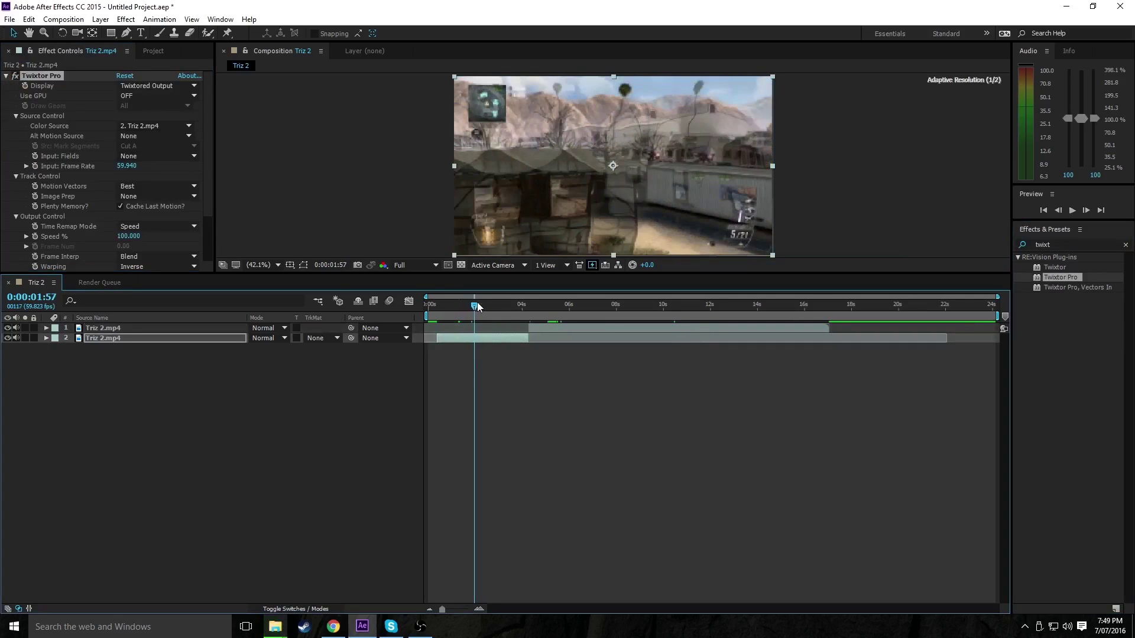
scroll(145, 178, down, 1)
scroll(112, 220, down, 2)
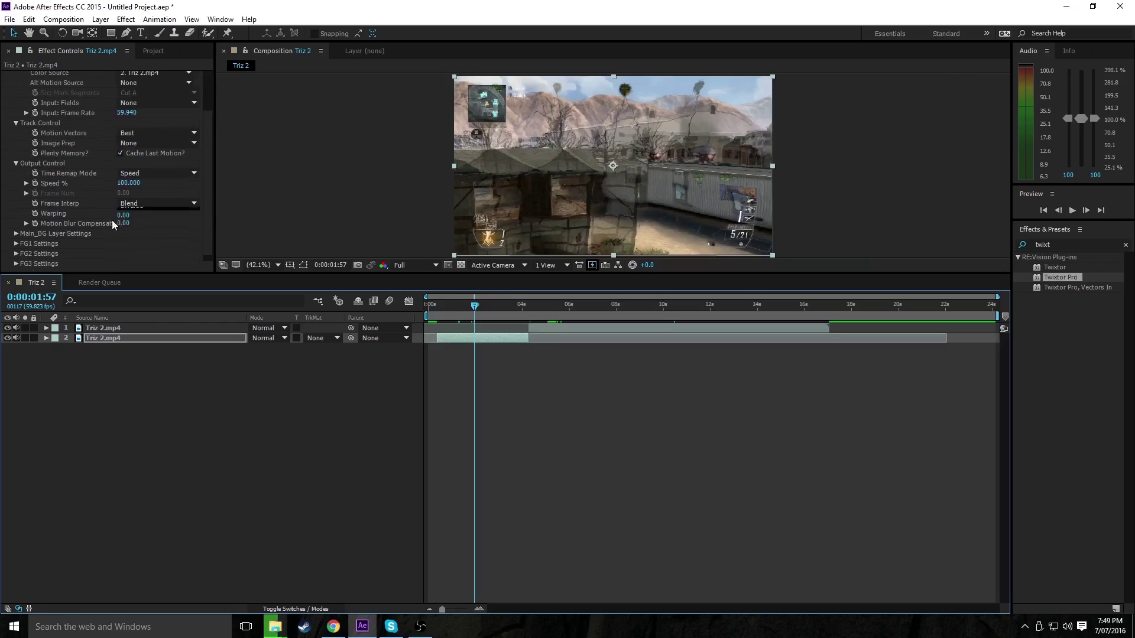
scroll(201, 180, up, 2)
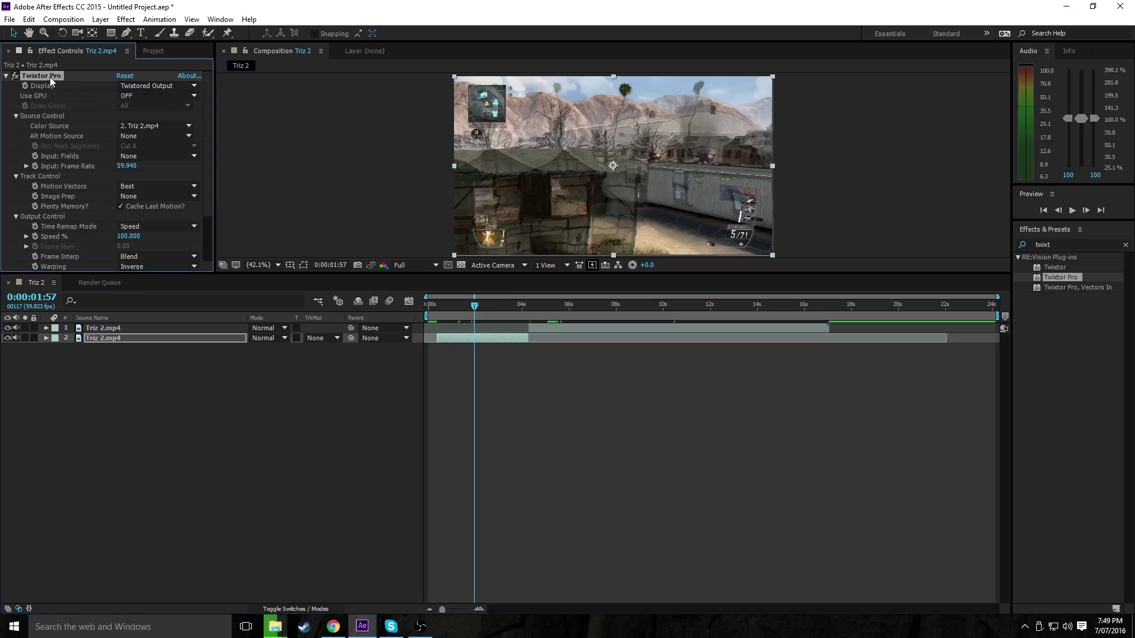
Delete Twixtor Pro, move the playhead to 0:00:01:17 and clear the Twixtor effects search
key(Delete)
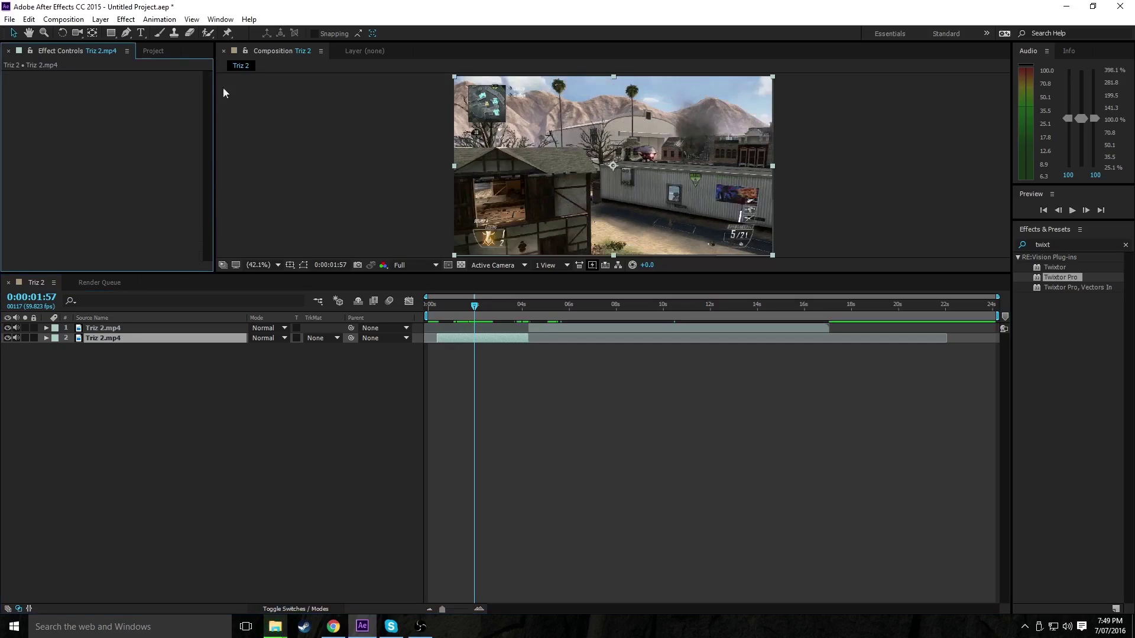
click(454, 305)
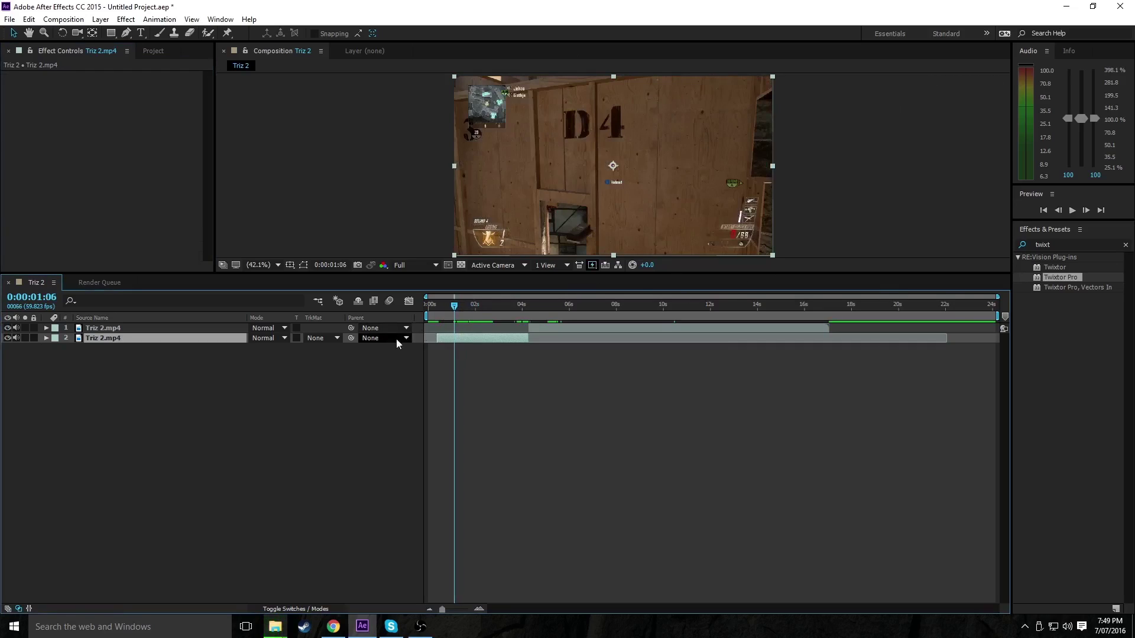
drag(449, 310, 456, 311)
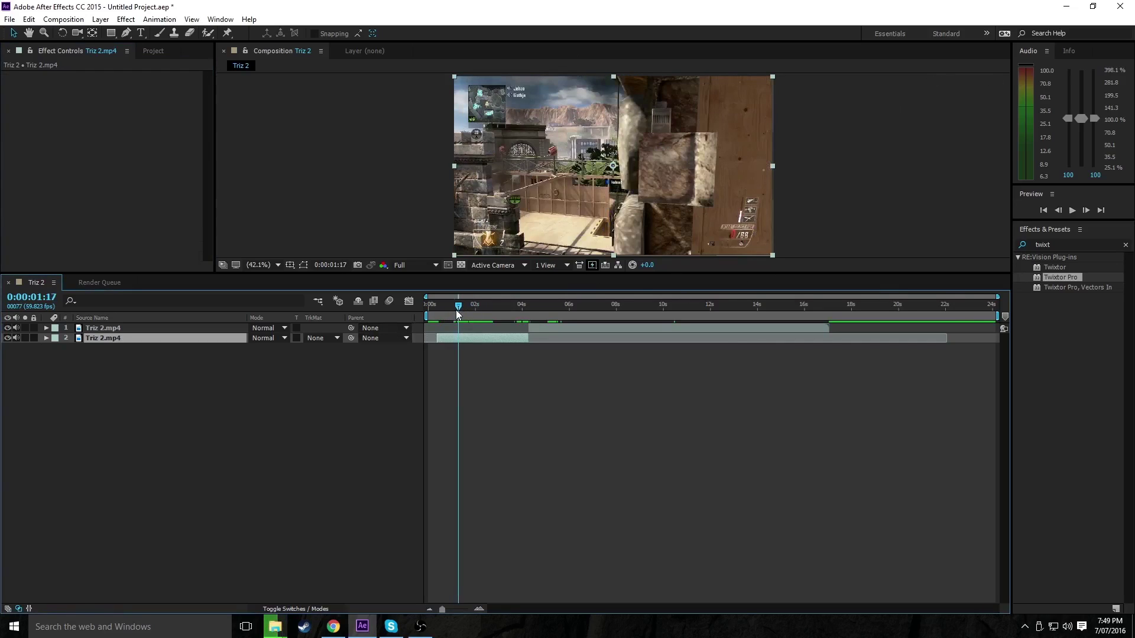
click(1126, 245)
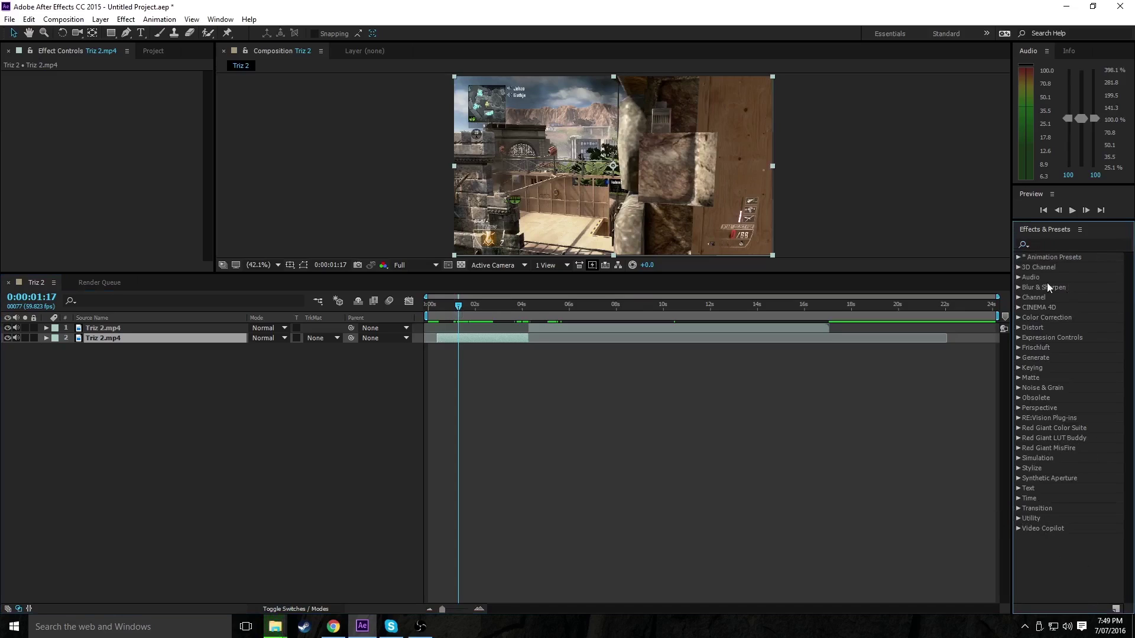
Search 'timewar' and apply Timewarp to the lower Triz 2.mp4 layer (Pixel Motion, Speed 50)
click(1019, 259)
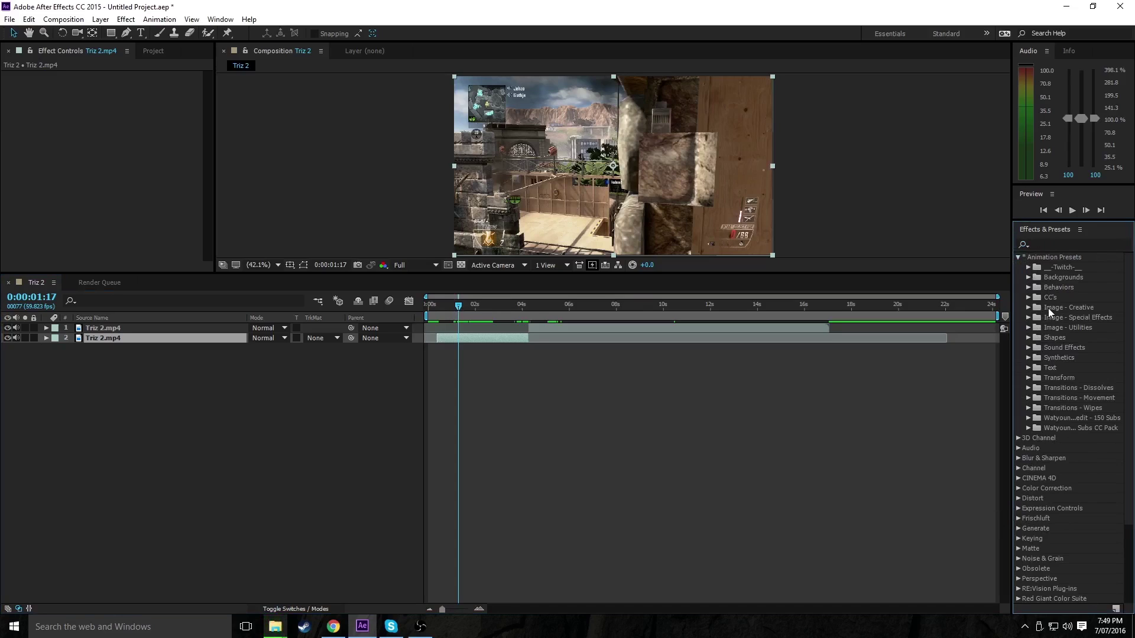
click(1020, 257)
click(1034, 245)
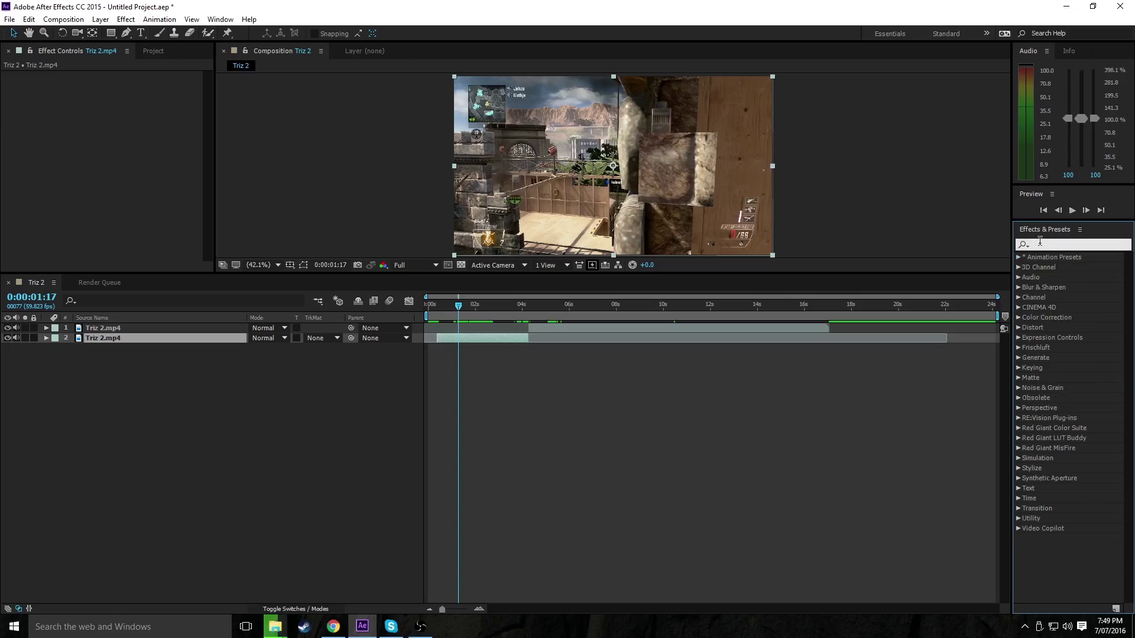
text(time)
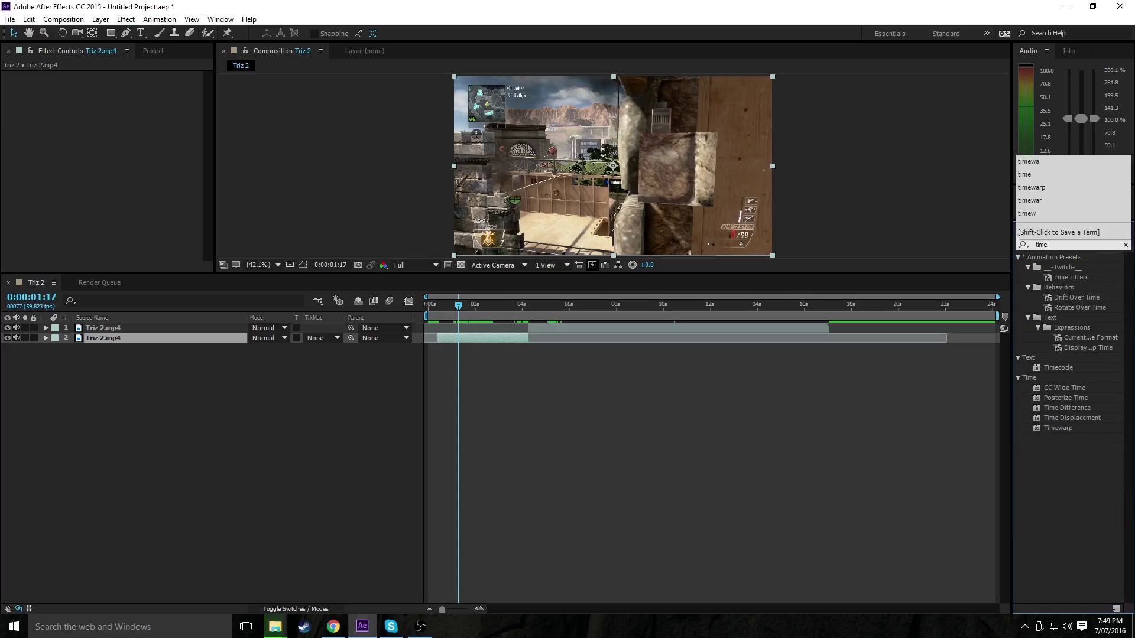
text(war)
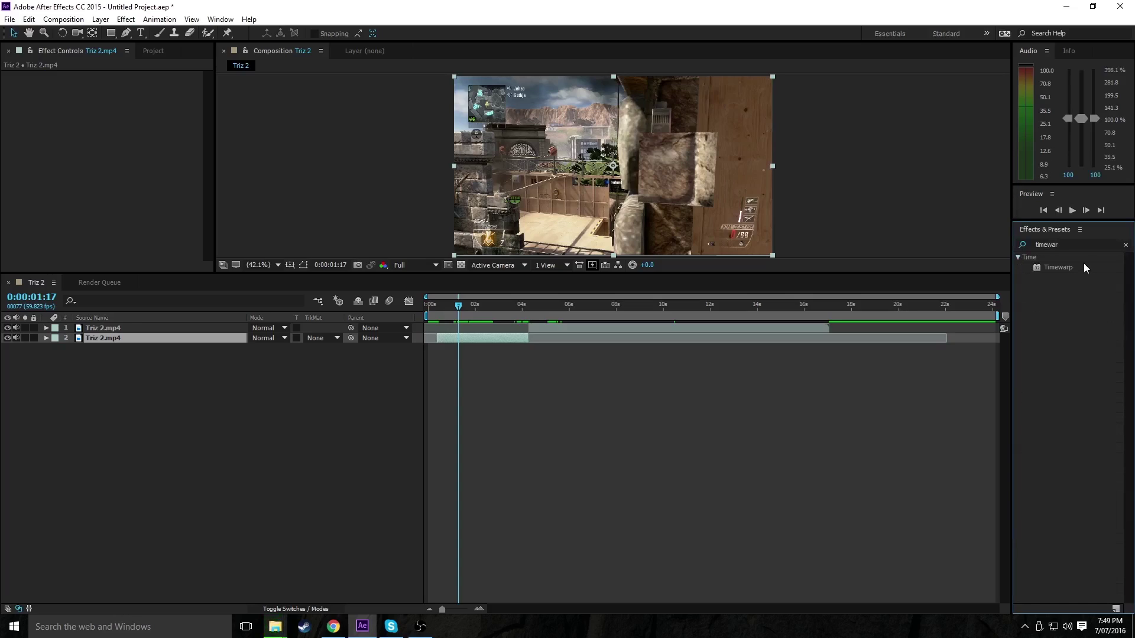
drag(1059, 268, 481, 305)
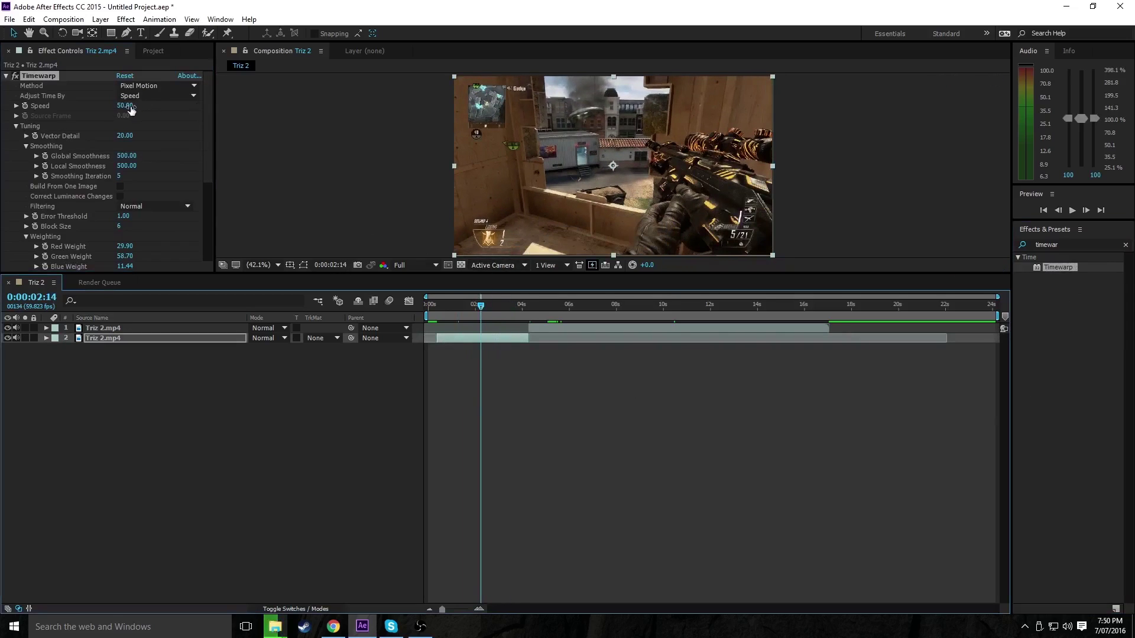
Change the lower layer's Timewarp Speed from 50 to 100 and scrub to preview
scroll(121, 180, down, 5)
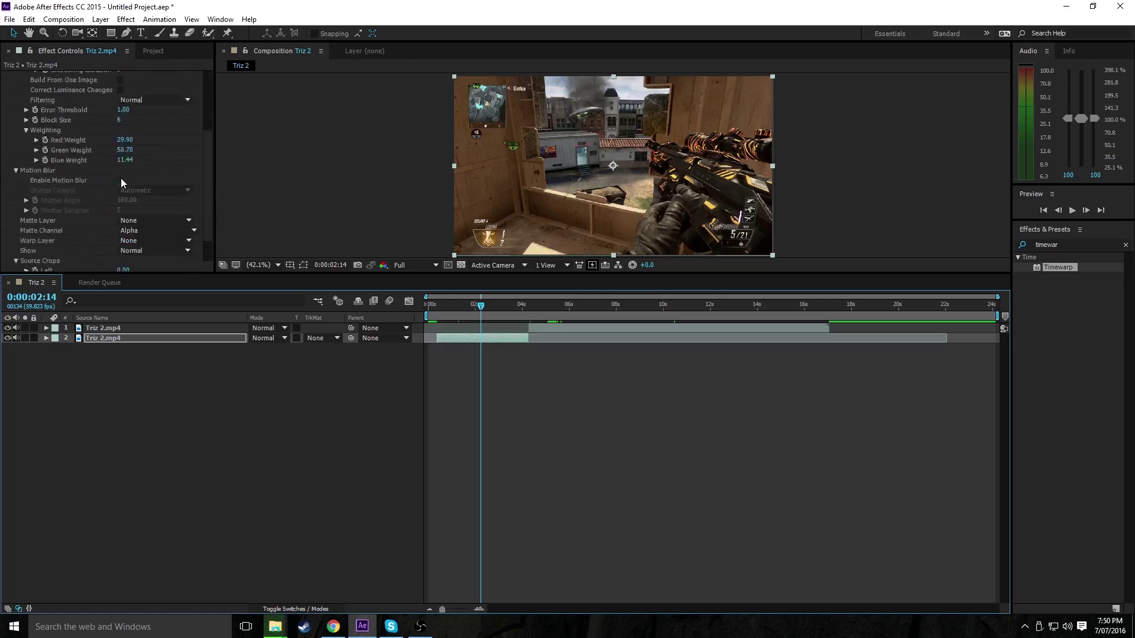
scroll(121, 175, up, 5)
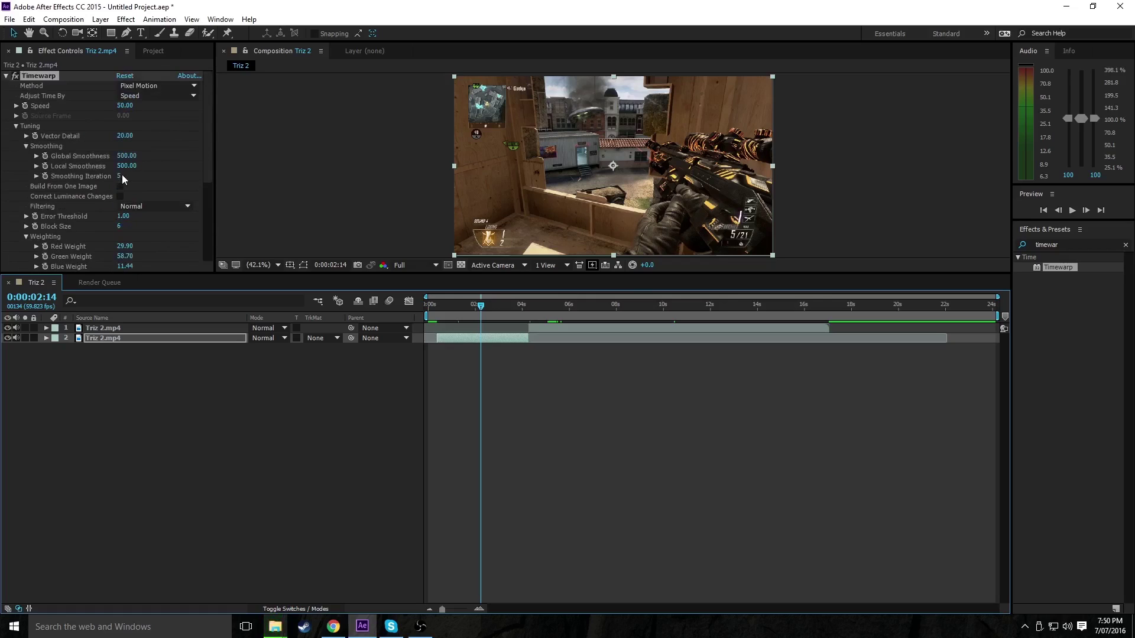
click(124, 105)
text(1)
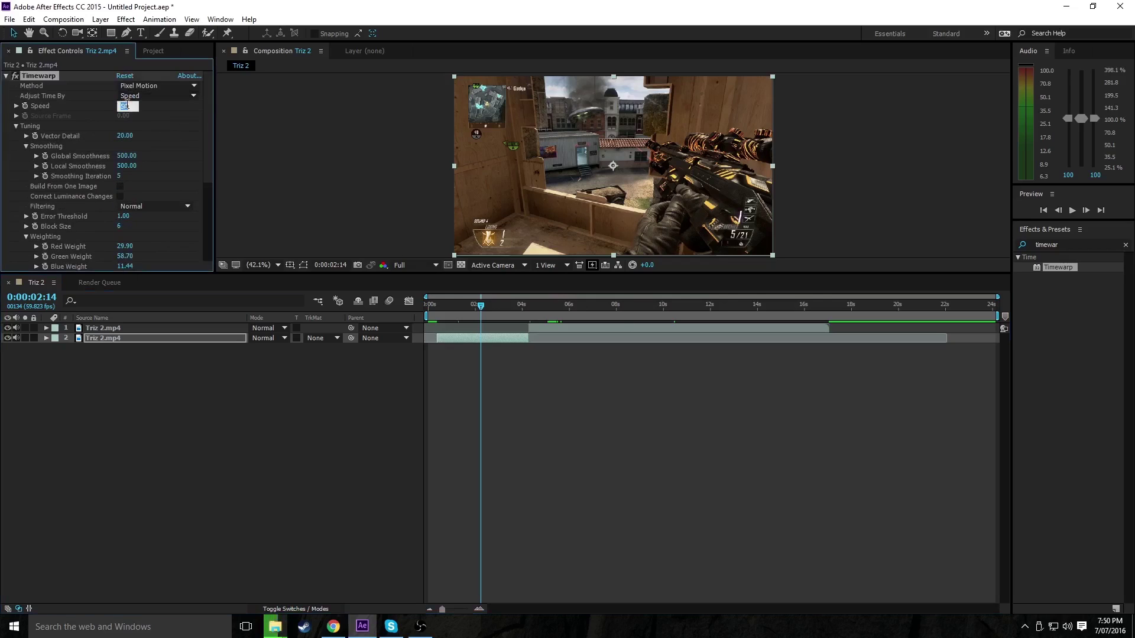
text(00)
key(Return)
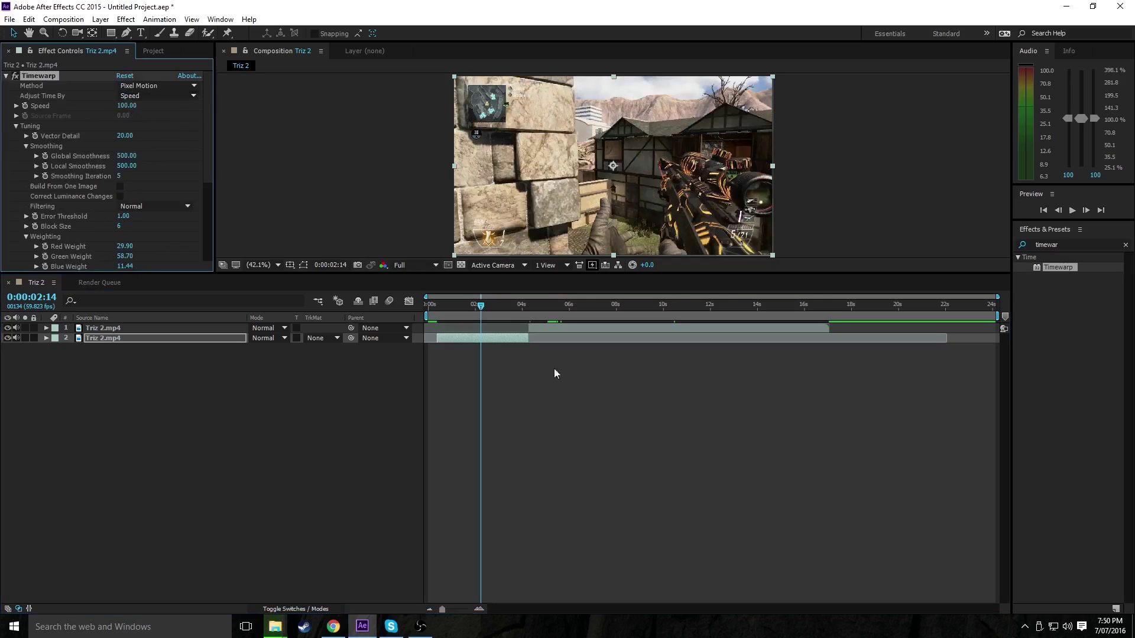
drag(484, 305, 479, 312)
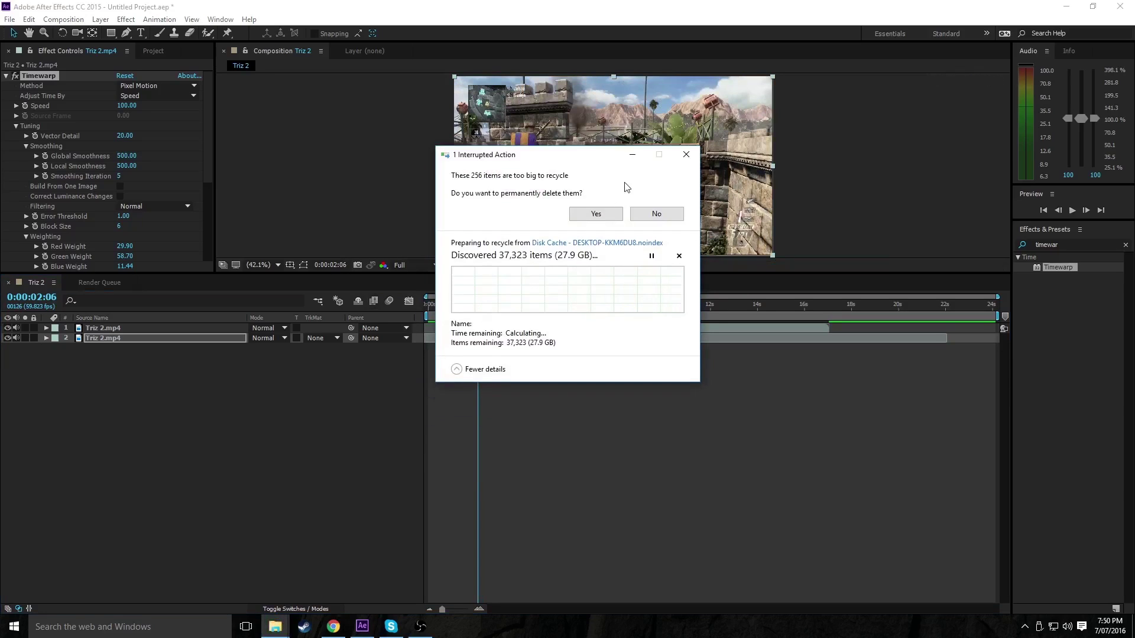
click(632, 156)
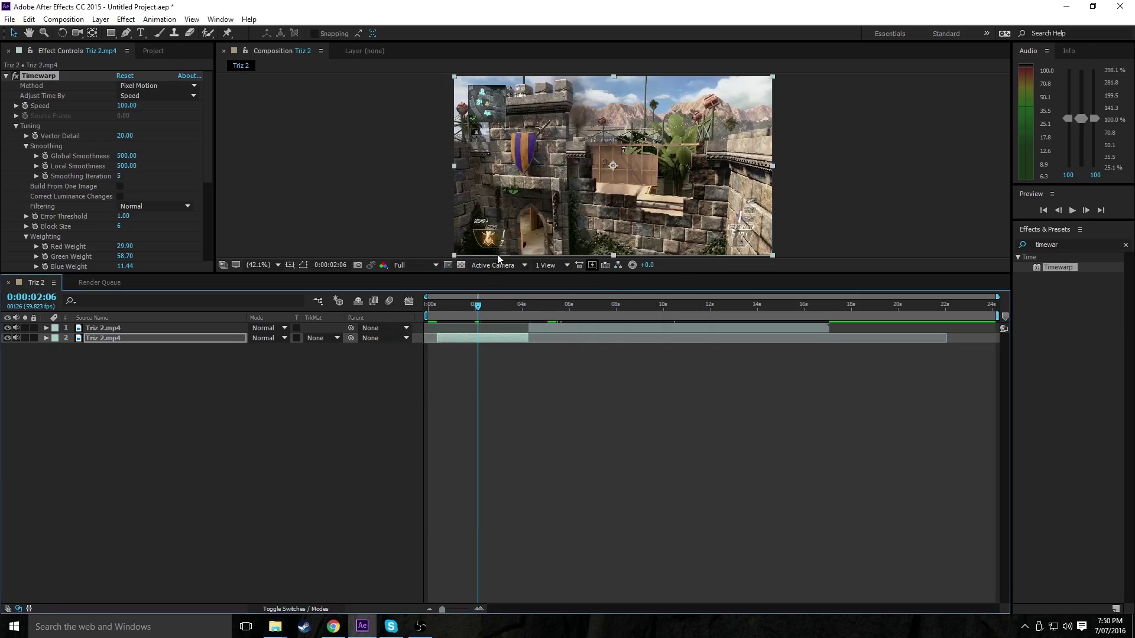
At 0:00:02:23, raise Timewarp Vector Detail from 20 to 100
drag(481, 307, 485, 311)
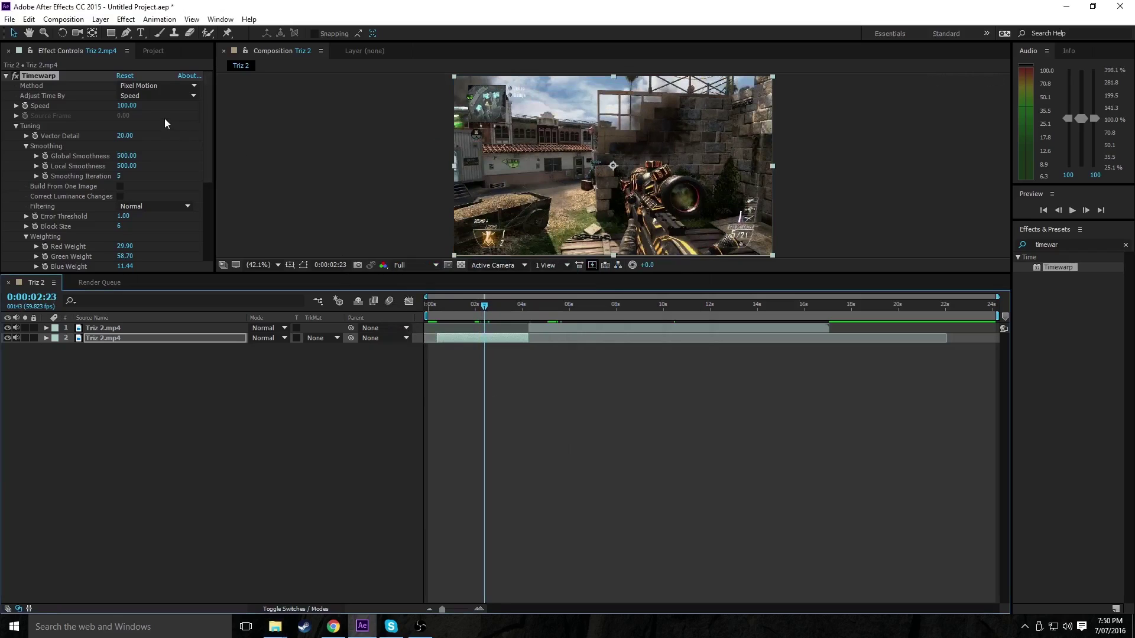
drag(124, 136, 705, 182)
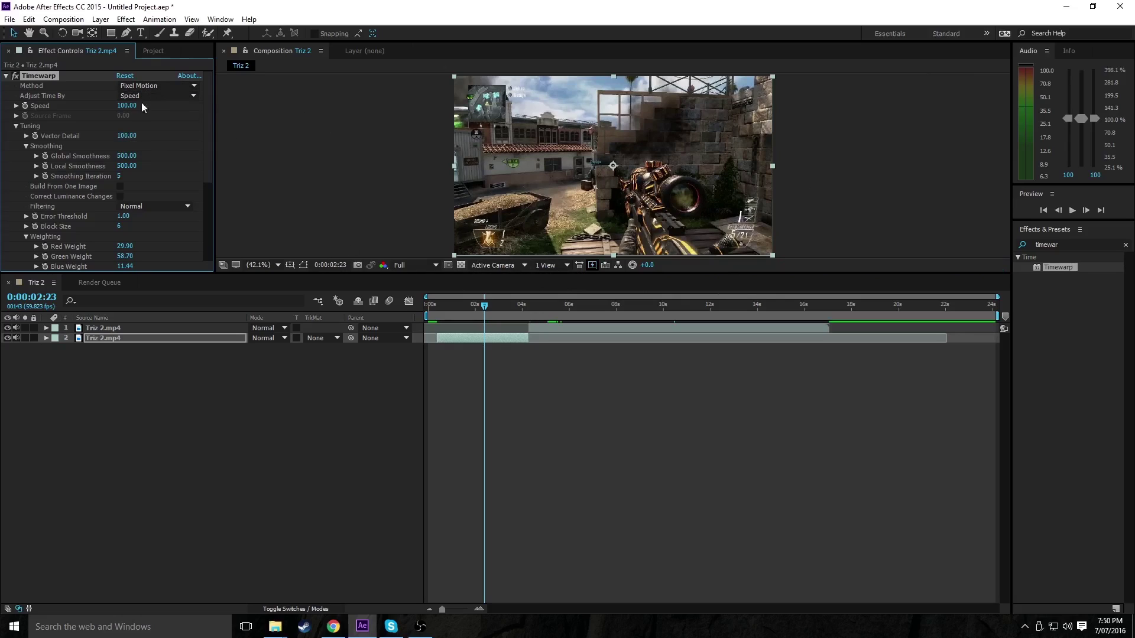
Keyframe Timewarp Speed and set it to 5 for the slow-motion section
click(25, 106)
key(u)
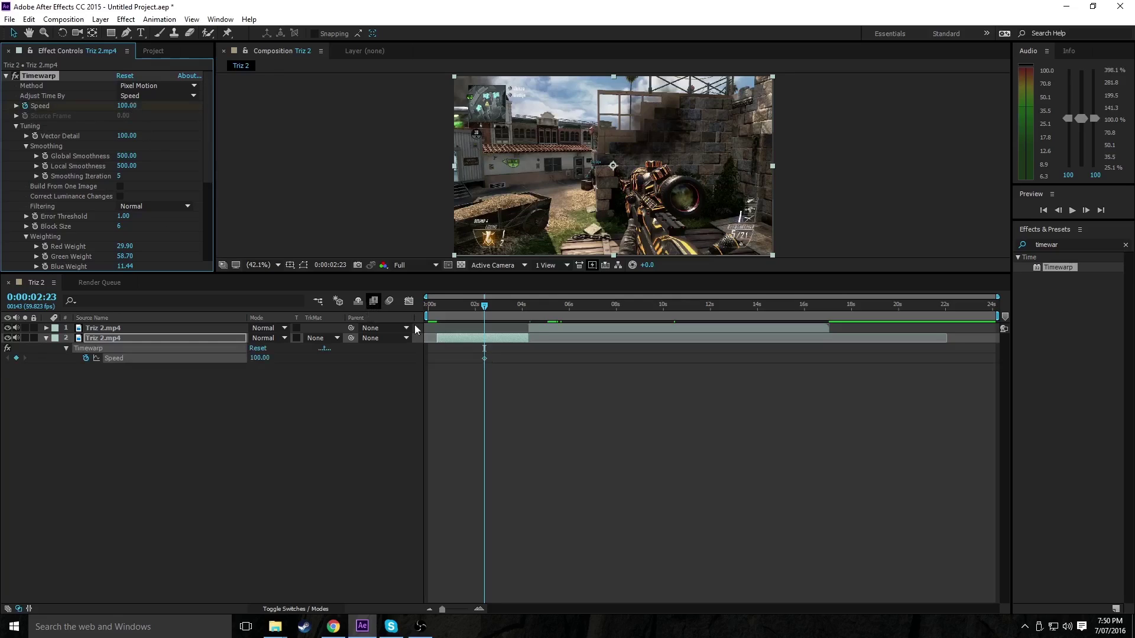
click(1073, 210)
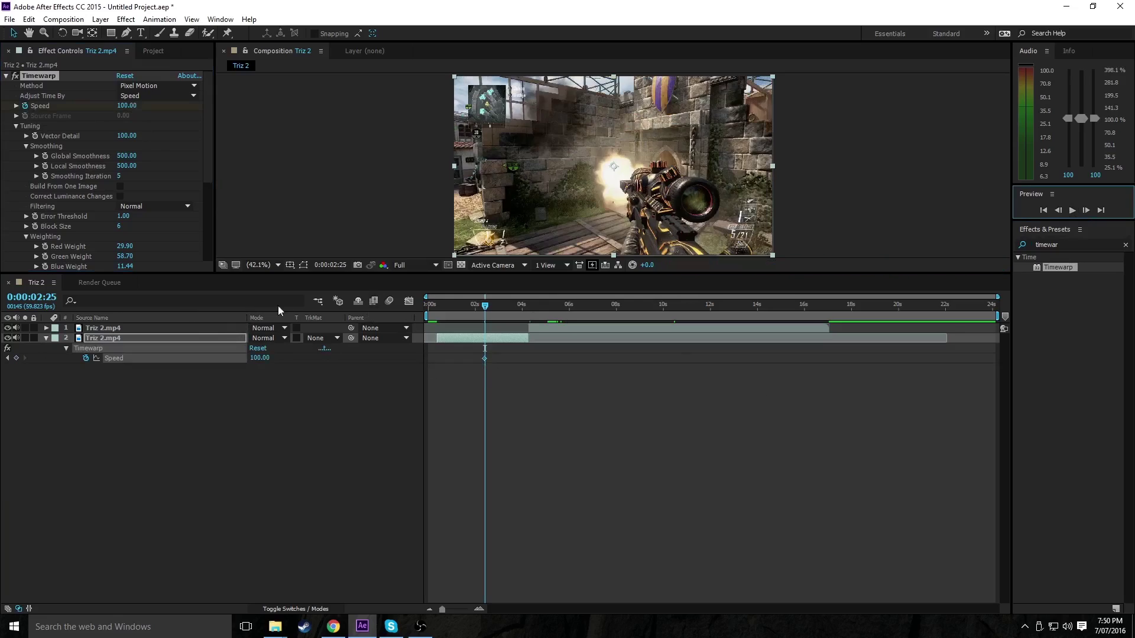
click(126, 106)
text(5)
key(Return)
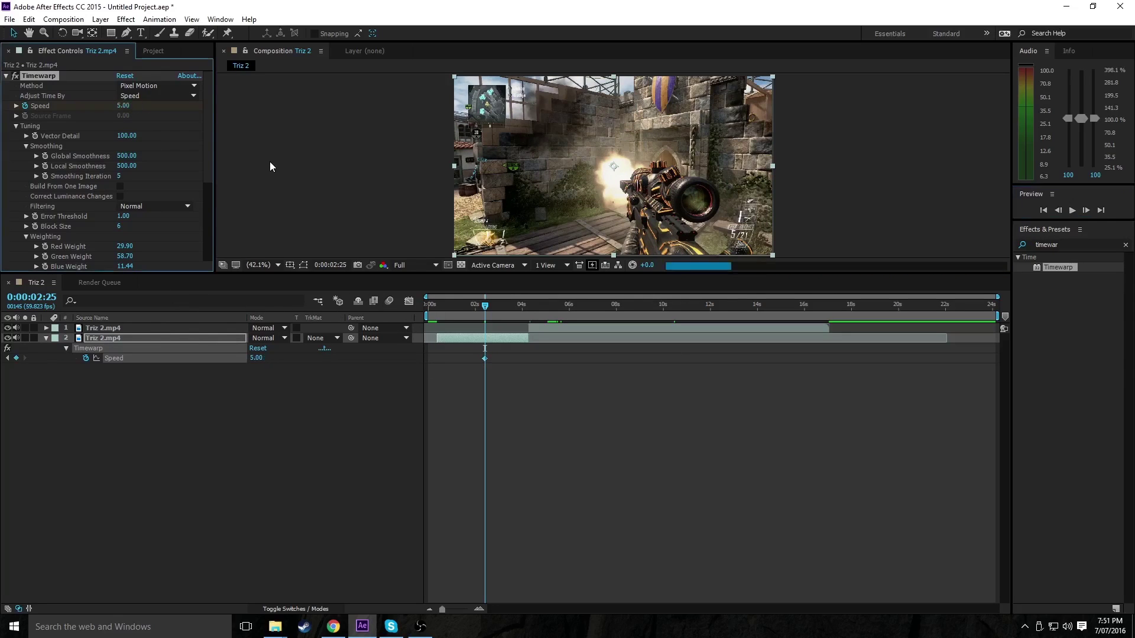
Add a Speed keyframe near 0:00:04:05, then set Speed back to 100 one frame later
drag(493, 303, 525, 302)
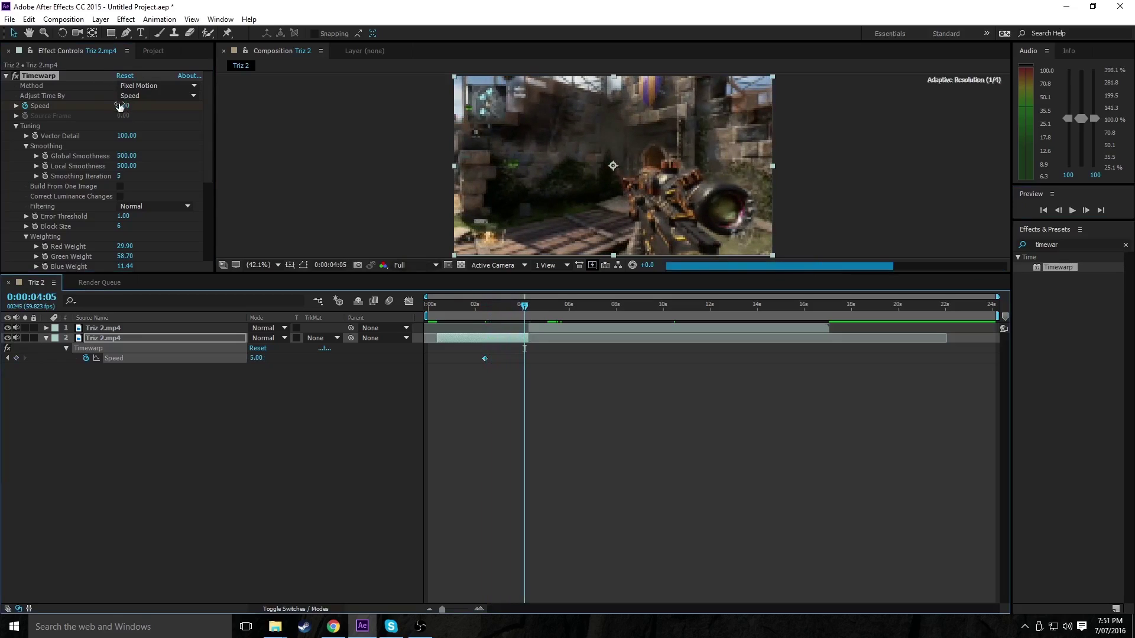
click(19, 357)
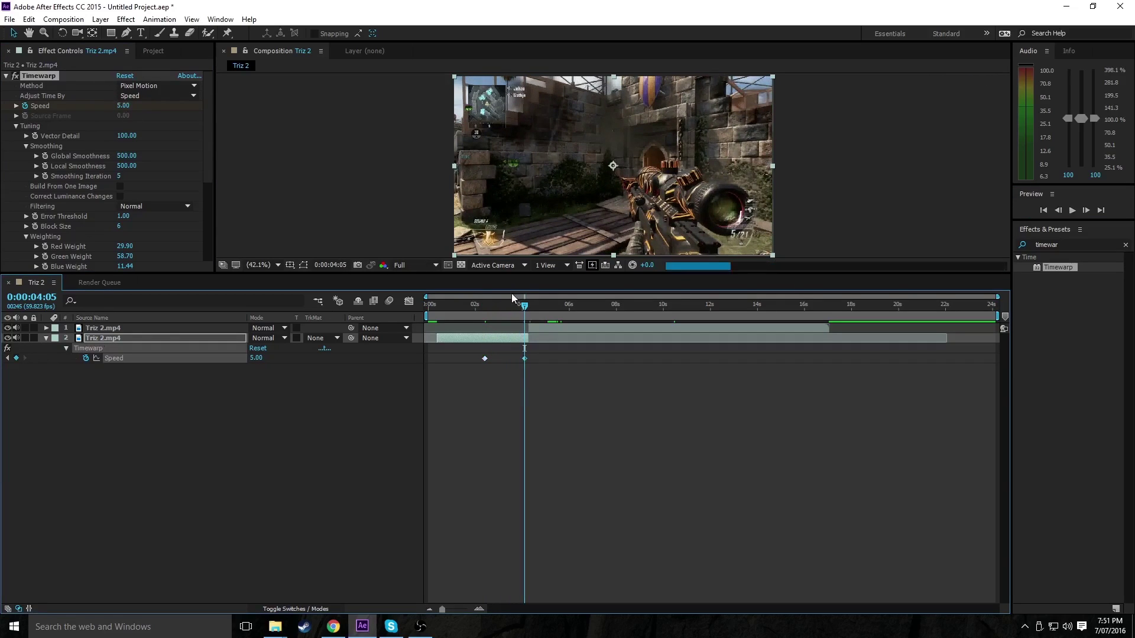
click(1085, 211)
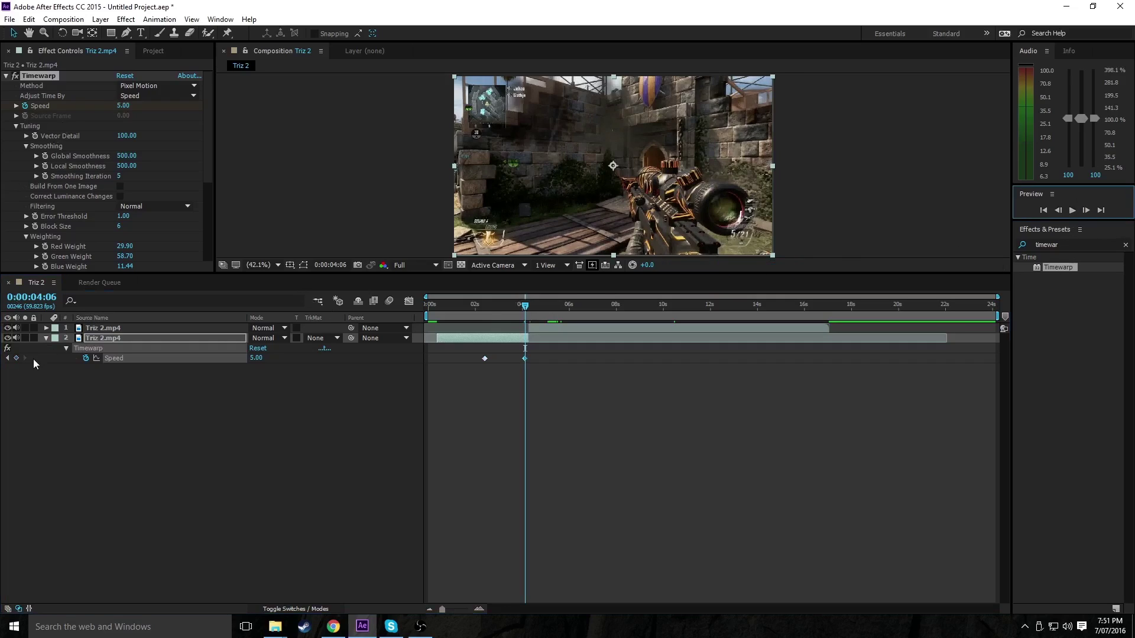
click(256, 358)
text(100)
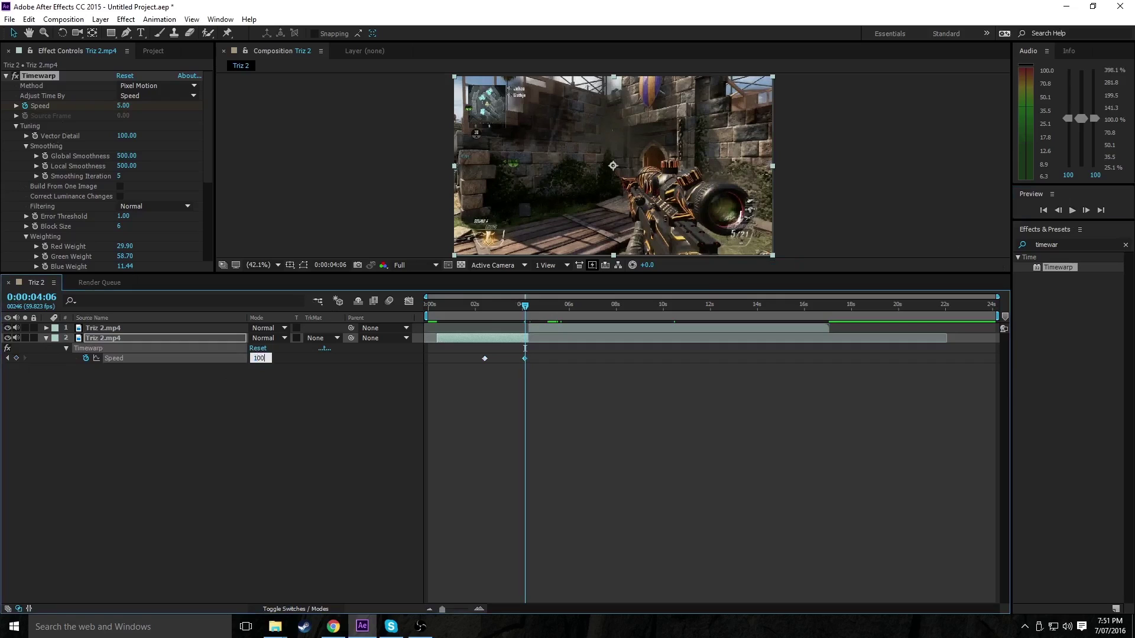
key(Return)
drag(526, 309, 506, 317)
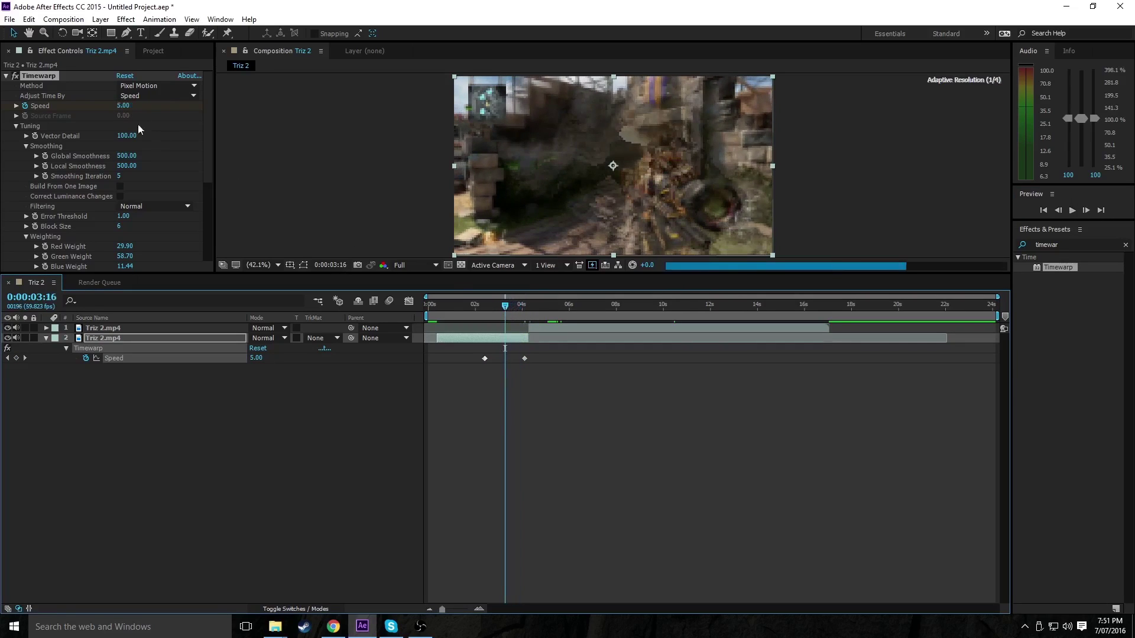
Set Timewarp Filtering to Extreme
drag(504, 306, 518, 308)
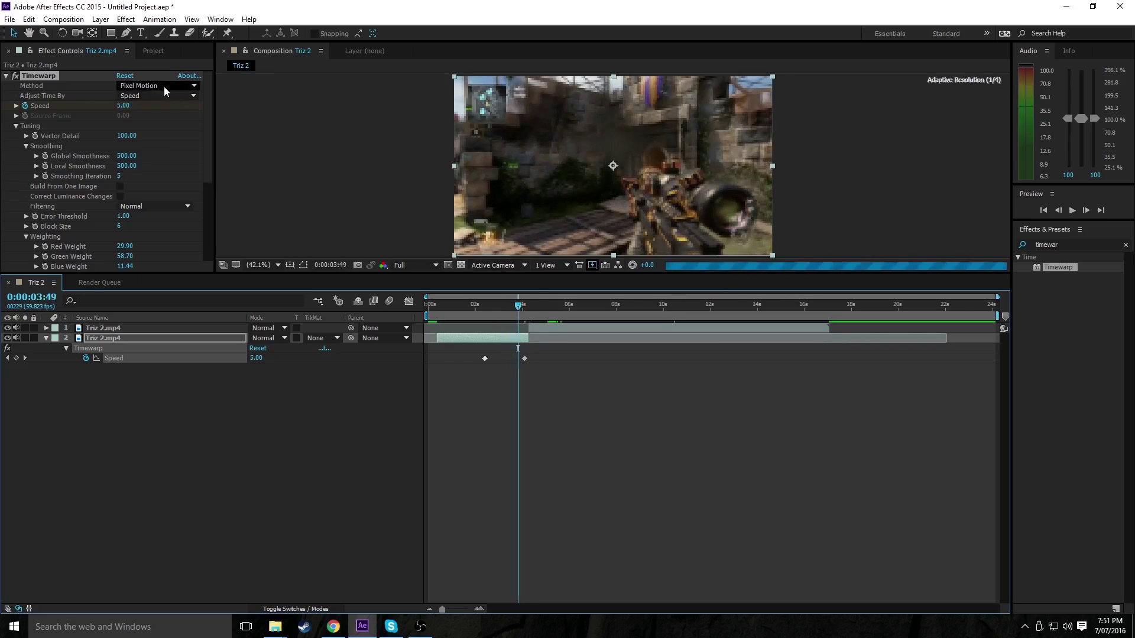
scroll(162, 147, down, 1)
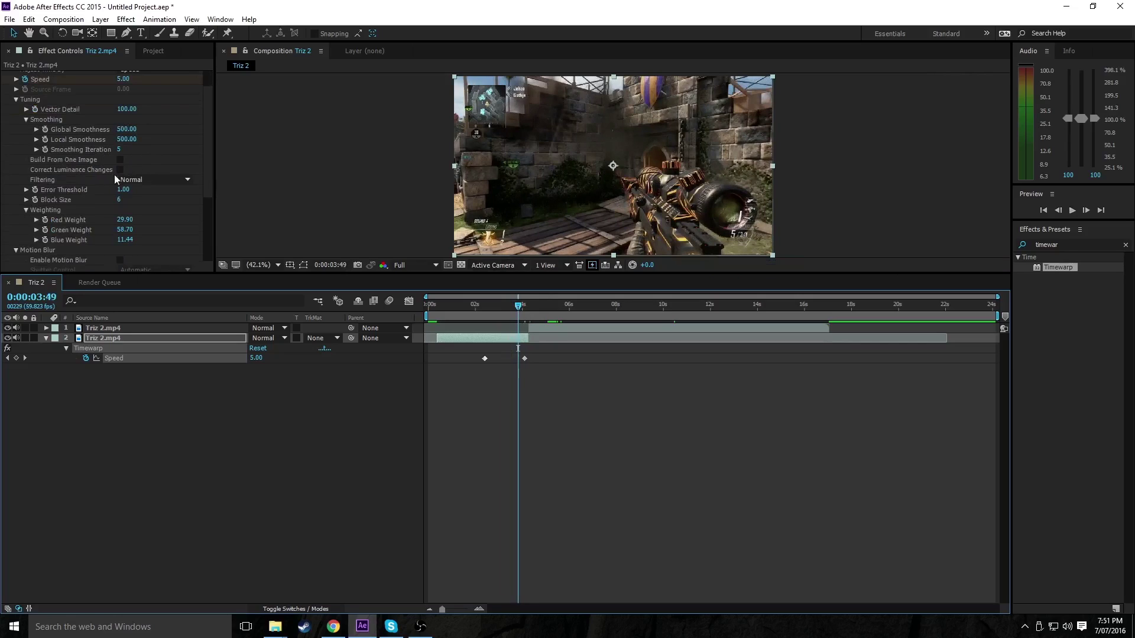
click(146, 180)
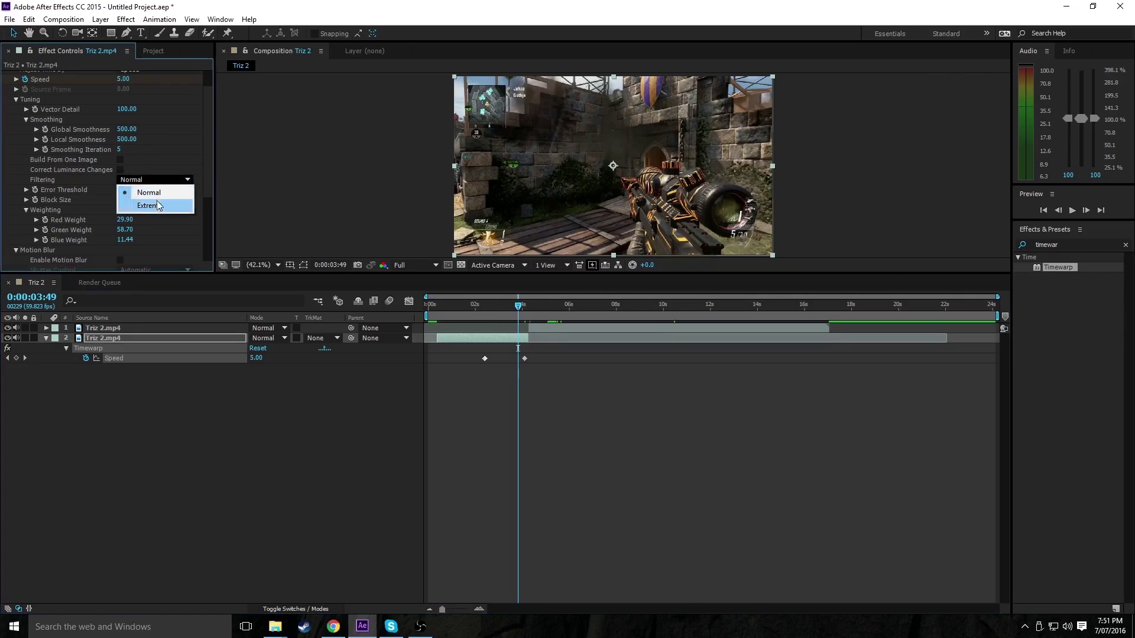
click(158, 204)
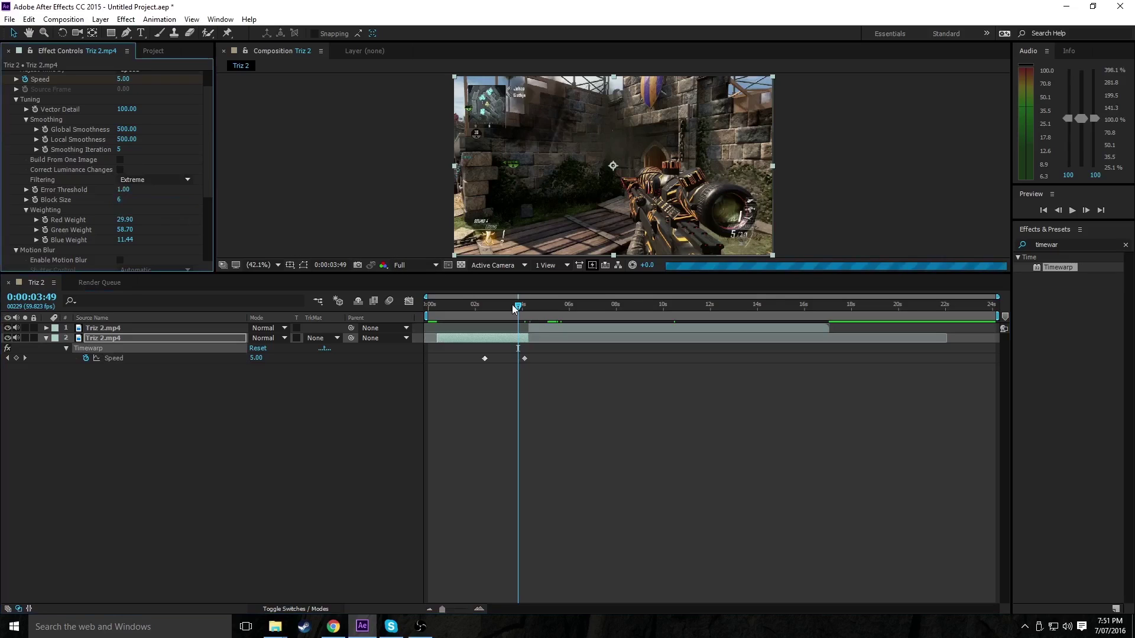
Confirm Adjust Time By stays on Speed and bring up the Timewarp Method list
mouse_move(513, 309)
mouse_down()
mouse_move(493, 313)
mouse_move(508, 310)
mouse_up()
scroll(126, 200, down, 3)
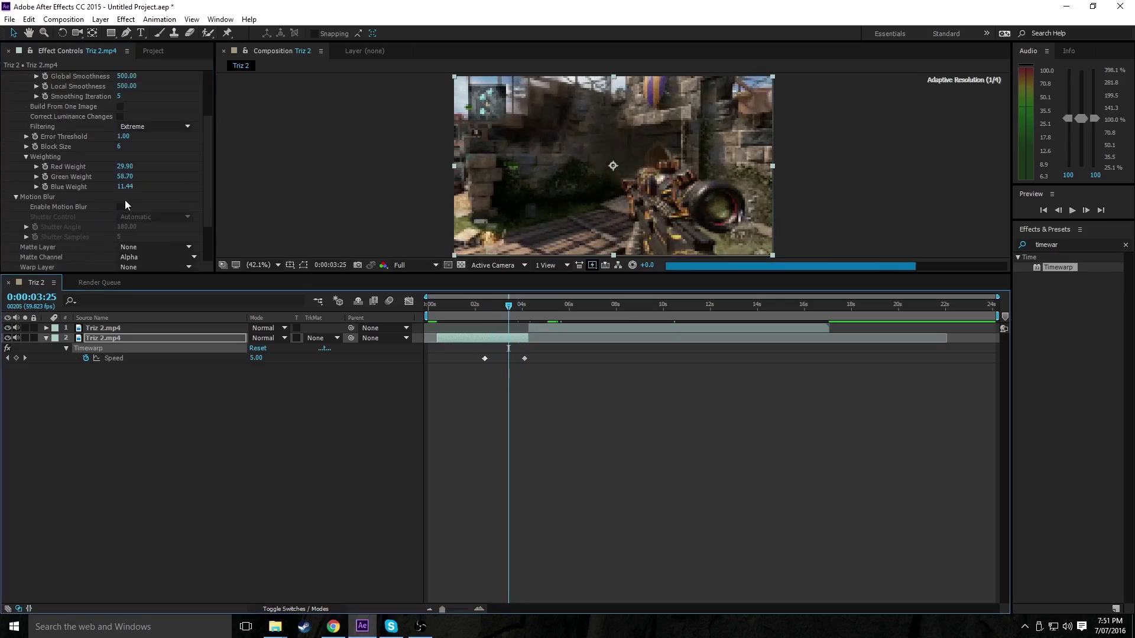
scroll(140, 169, down, 3)
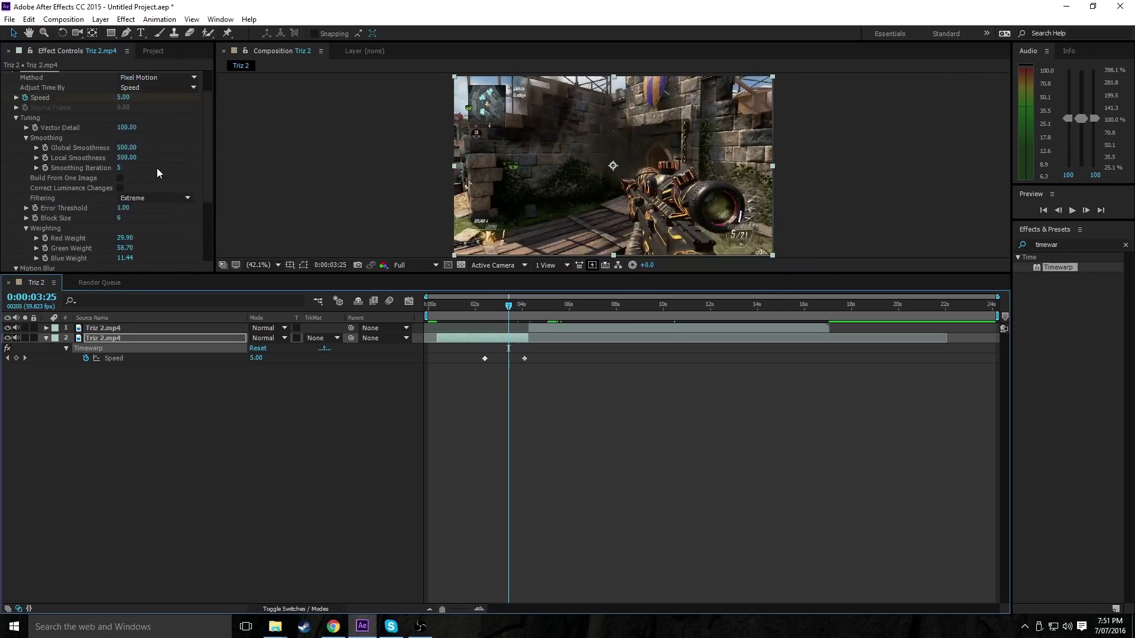
scroll(158, 169, up, 1)
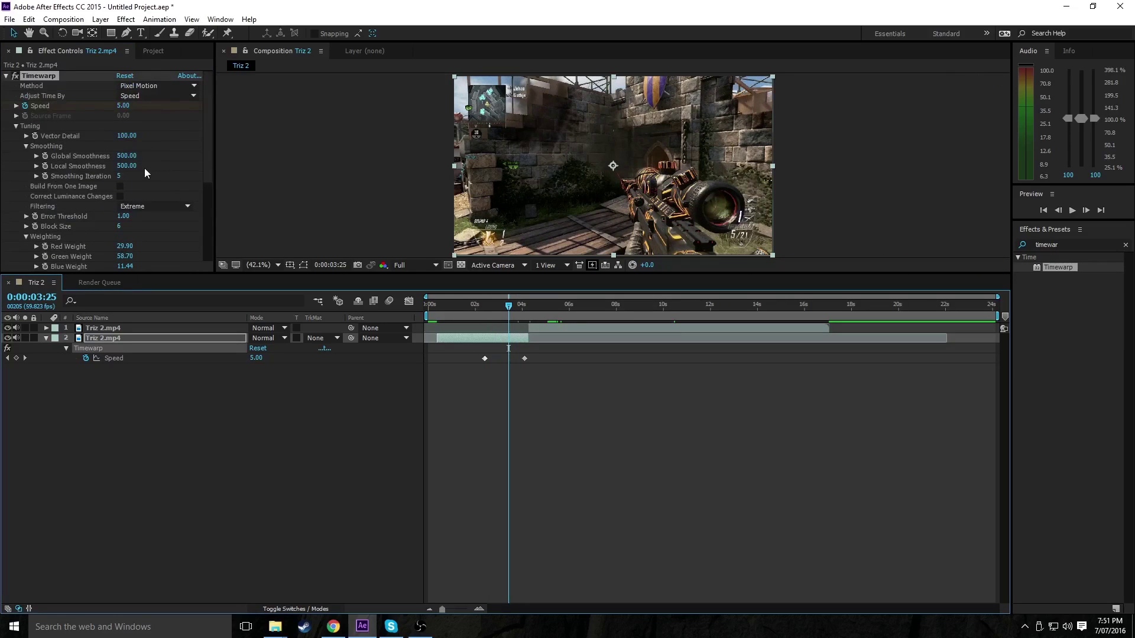
click(151, 97)
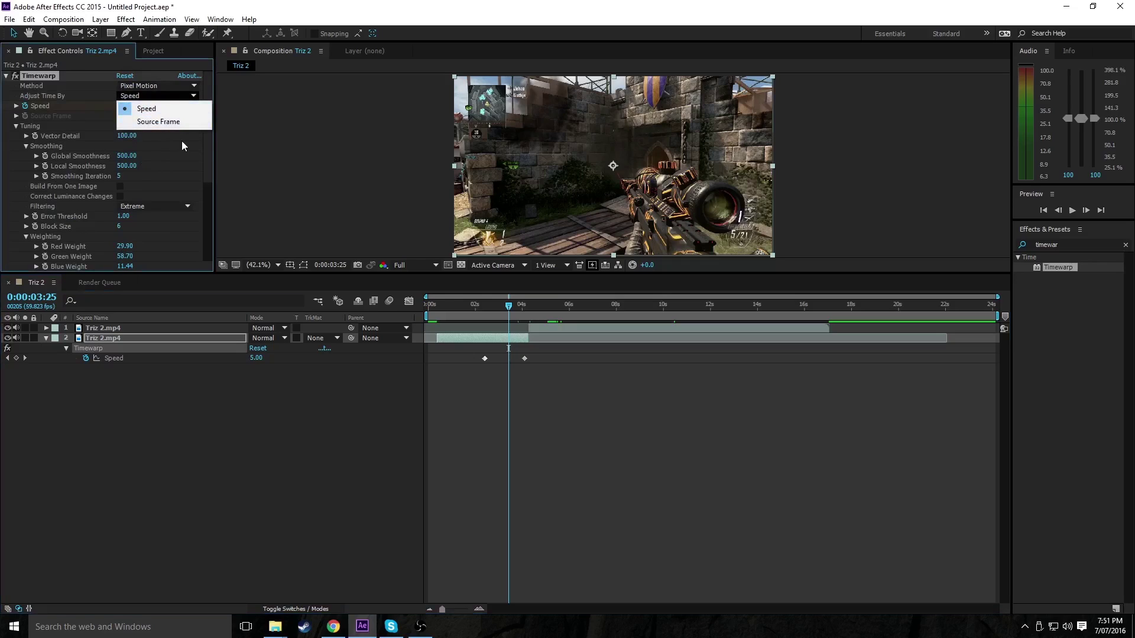
click(76, 119)
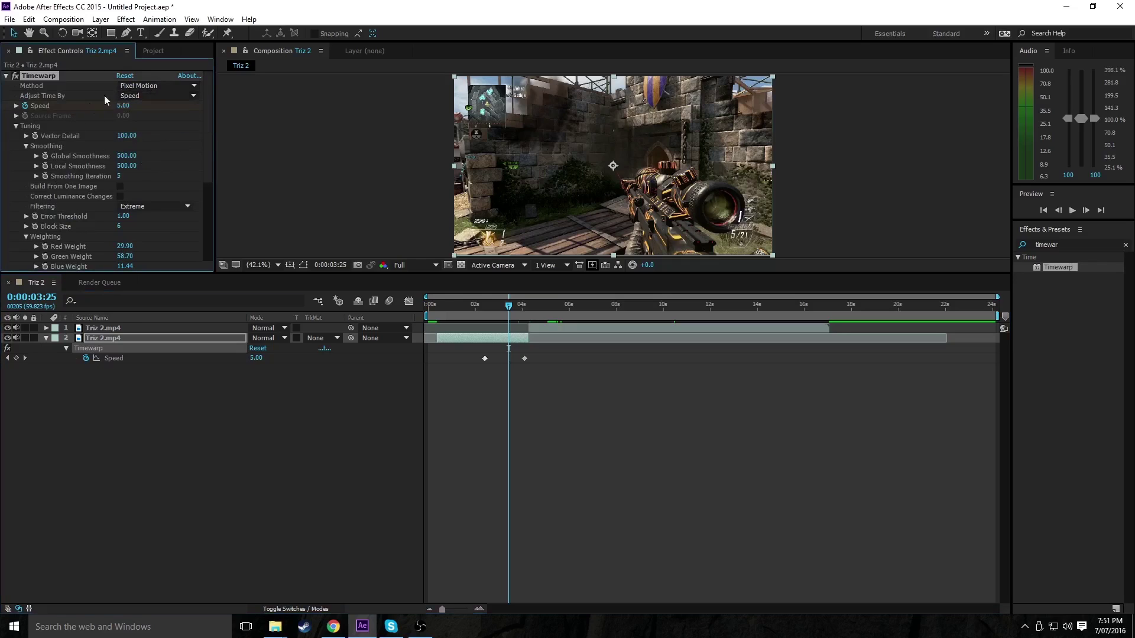
click(134, 87)
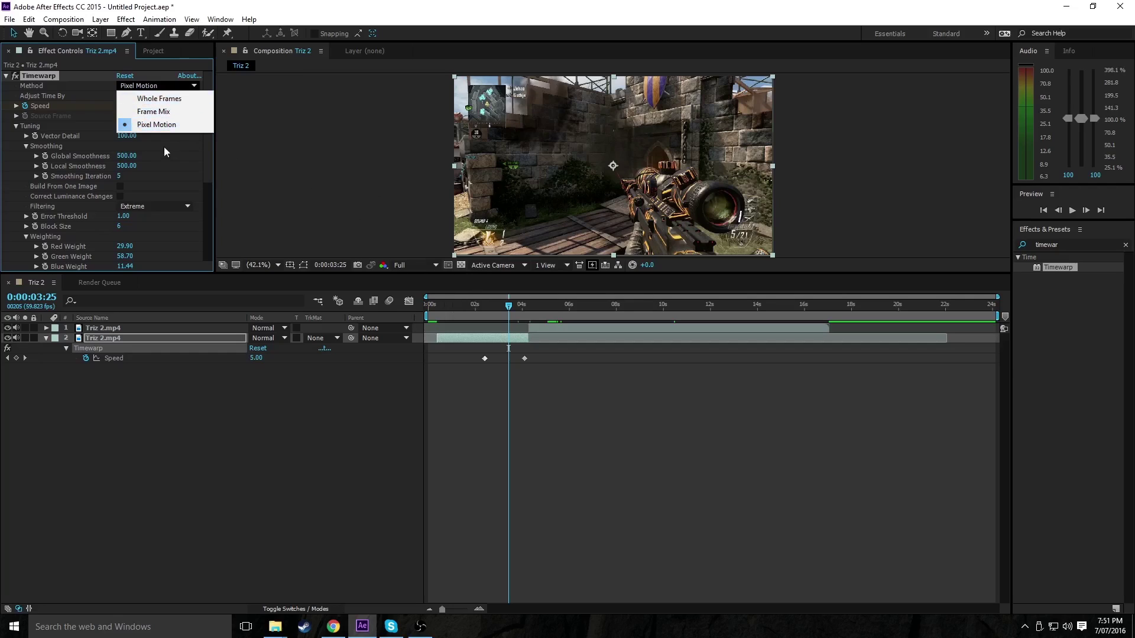
Switch the Timewarp method to Whole Frames and preview the slowed section
mouse_move(509, 310)
mouse_down()
mouse_move(479, 318)
mouse_move(505, 307)
mouse_up()
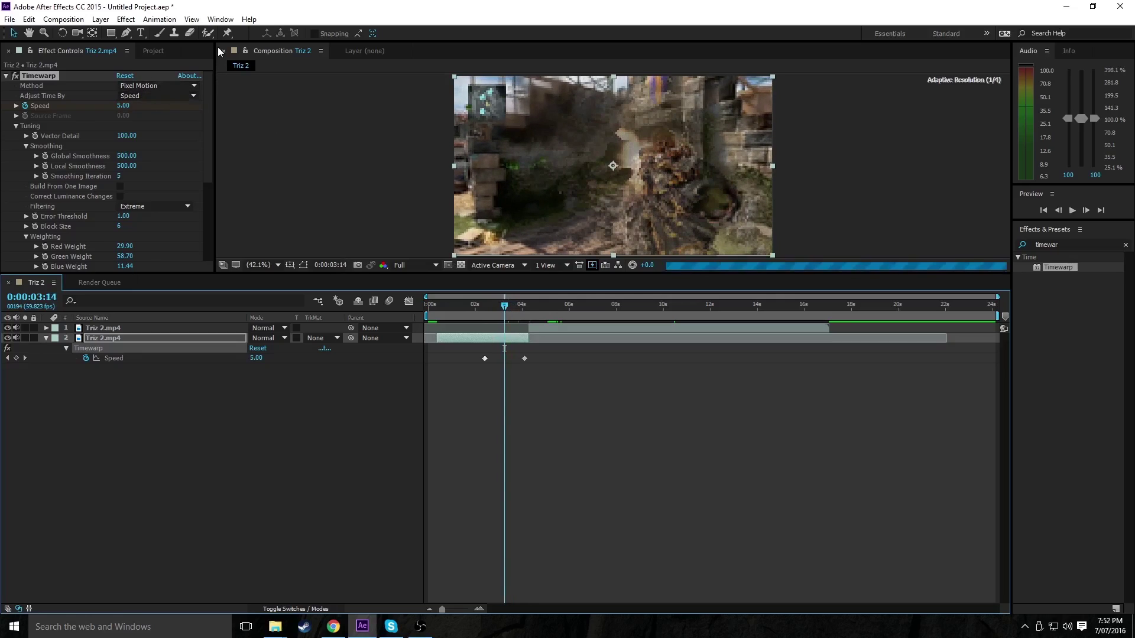
click(157, 85)
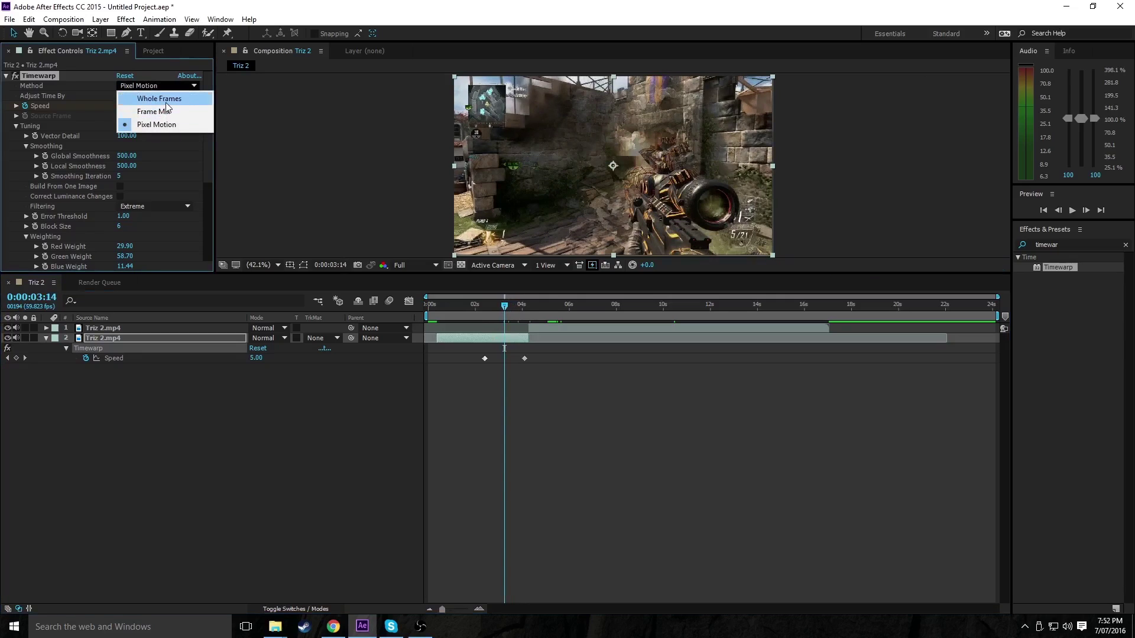
click(164, 99)
mouse_move(489, 305)
mouse_down()
mouse_move(504, 308)
mouse_move(472, 310)
mouse_up()
key(space)
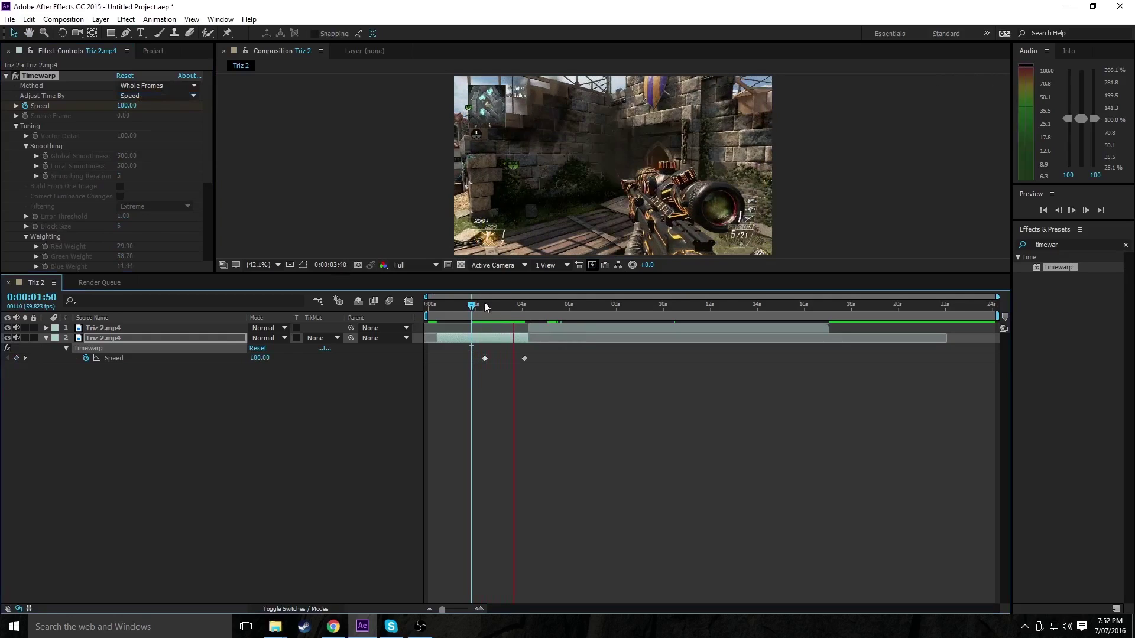
drag(484, 303, 502, 320)
Change the Timewarp method to Frame Mix and preview the slow-motion section again
click(189, 87)
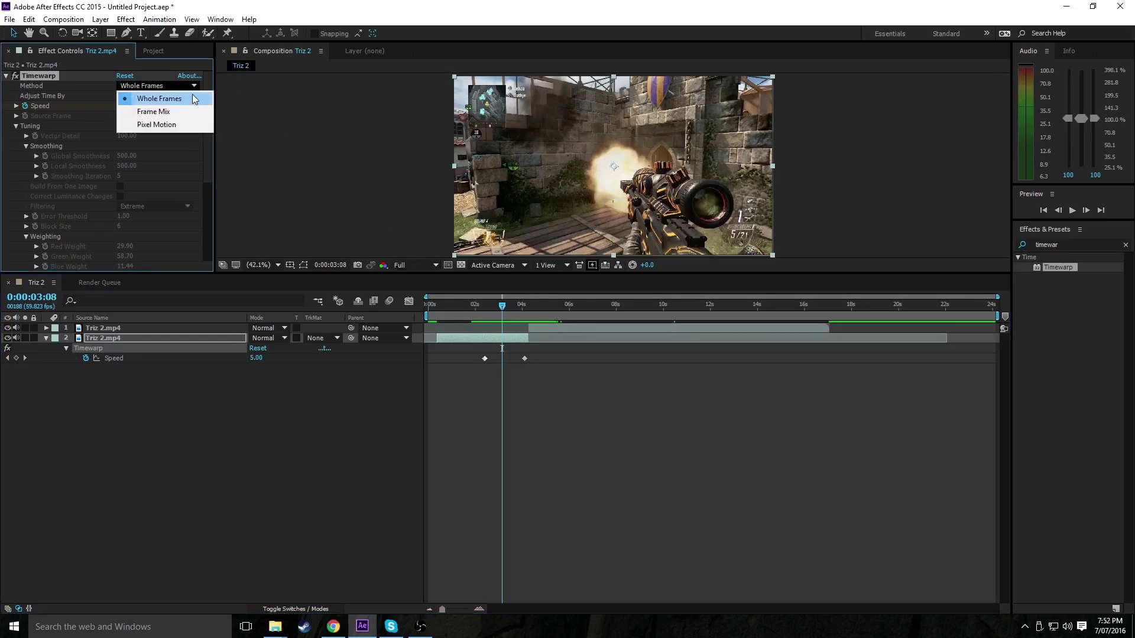
click(172, 111)
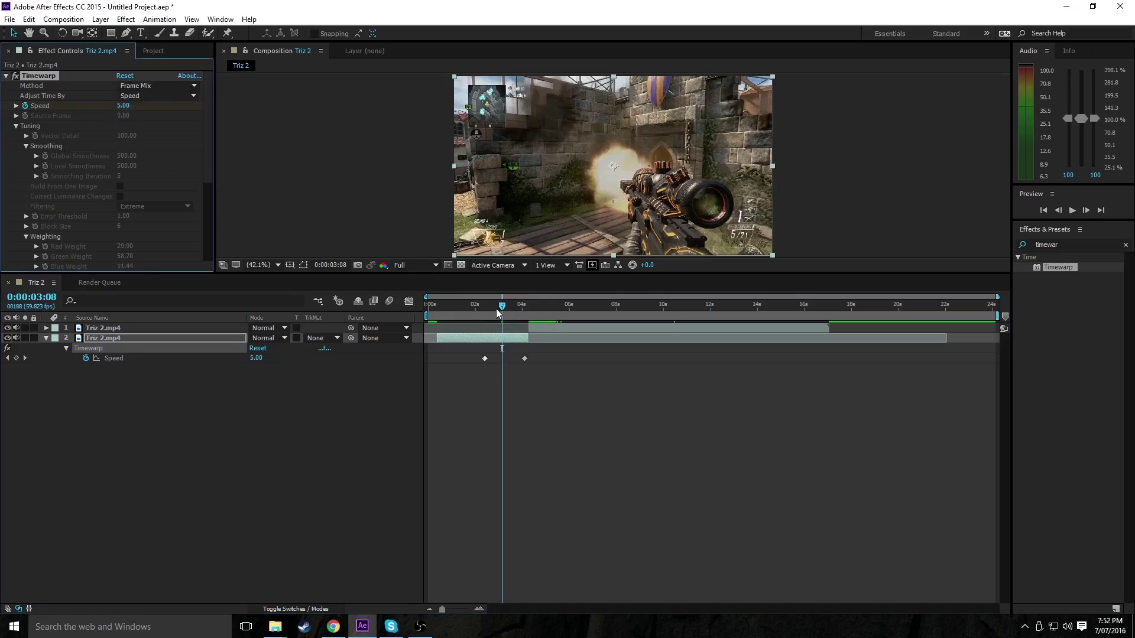
drag(496, 309, 471, 306)
key(space)
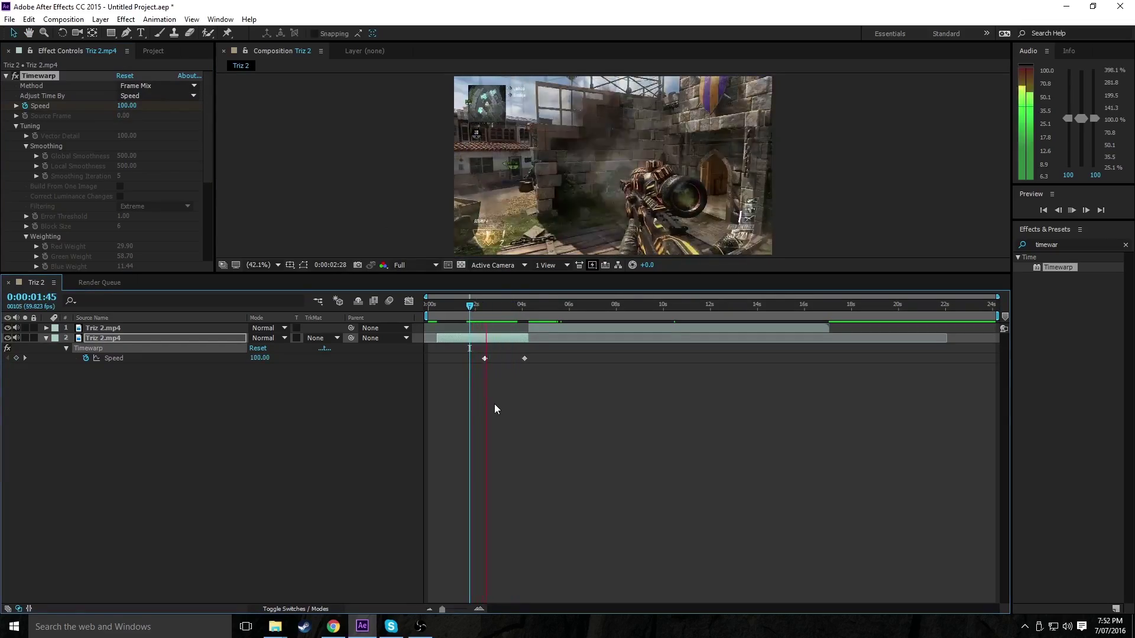
click(505, 304)
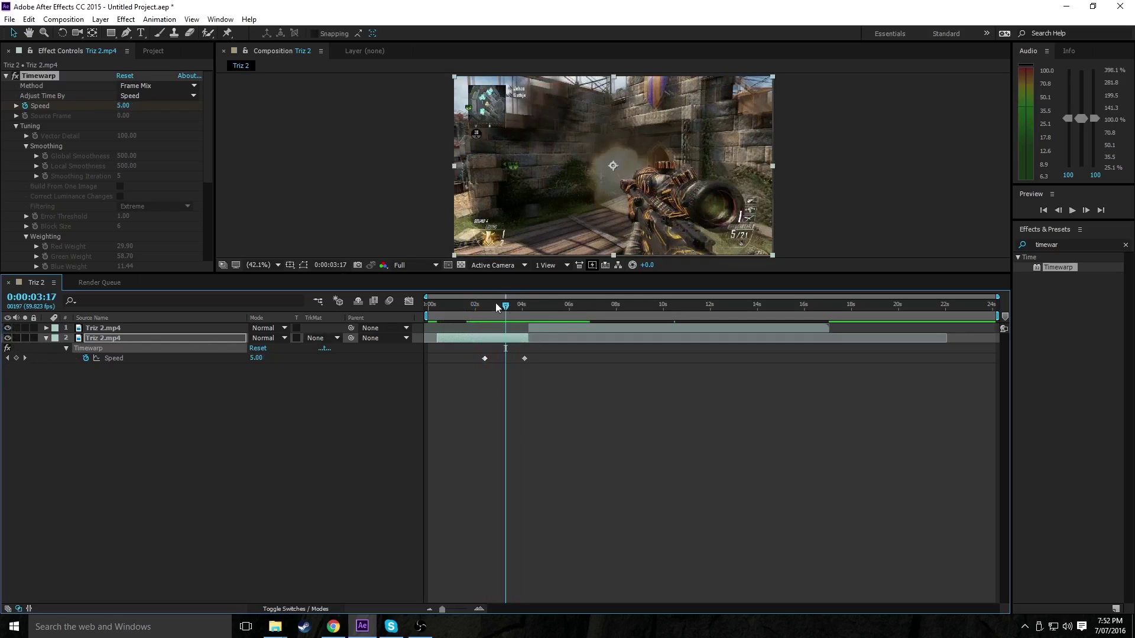
Preview the slowed section from 0:00:02:00, stopping at 0:00:03:20
click(475, 305)
key(space)
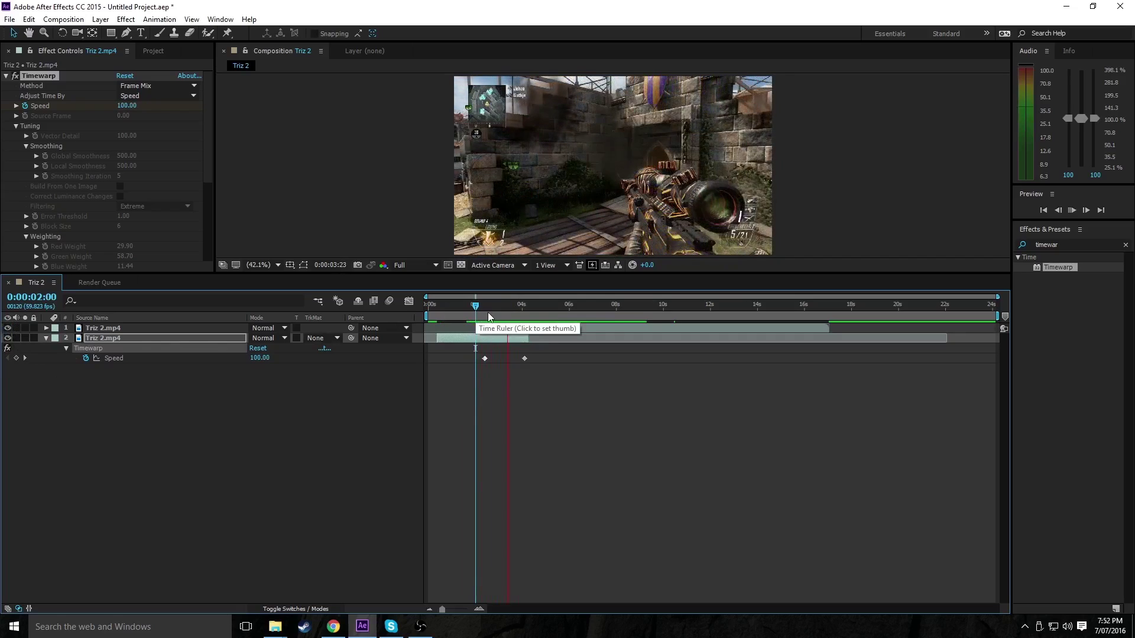
click(507, 309)
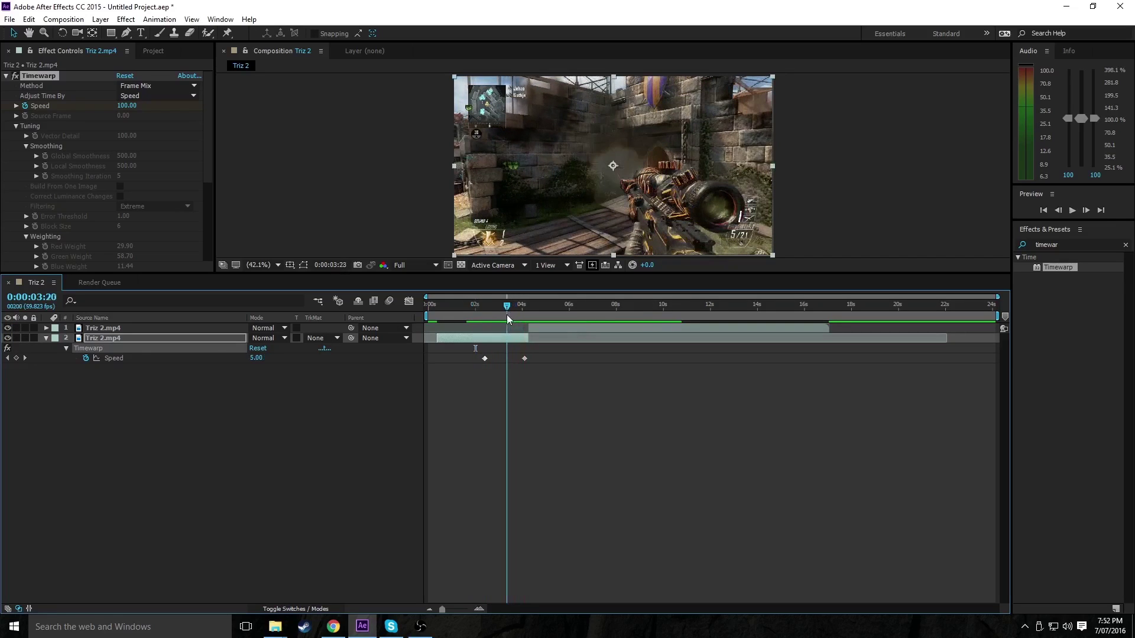
Look over the Timewarp options, collapse Timewarp, and select the old effects search term
click(109, 156)
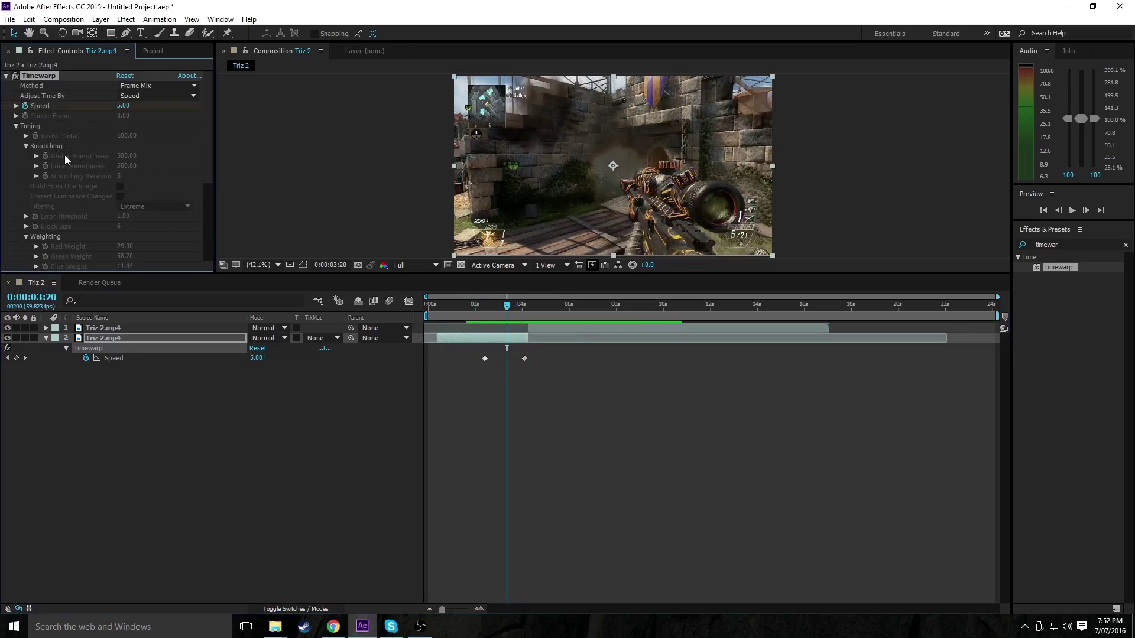
scroll(59, 166, down, 3)
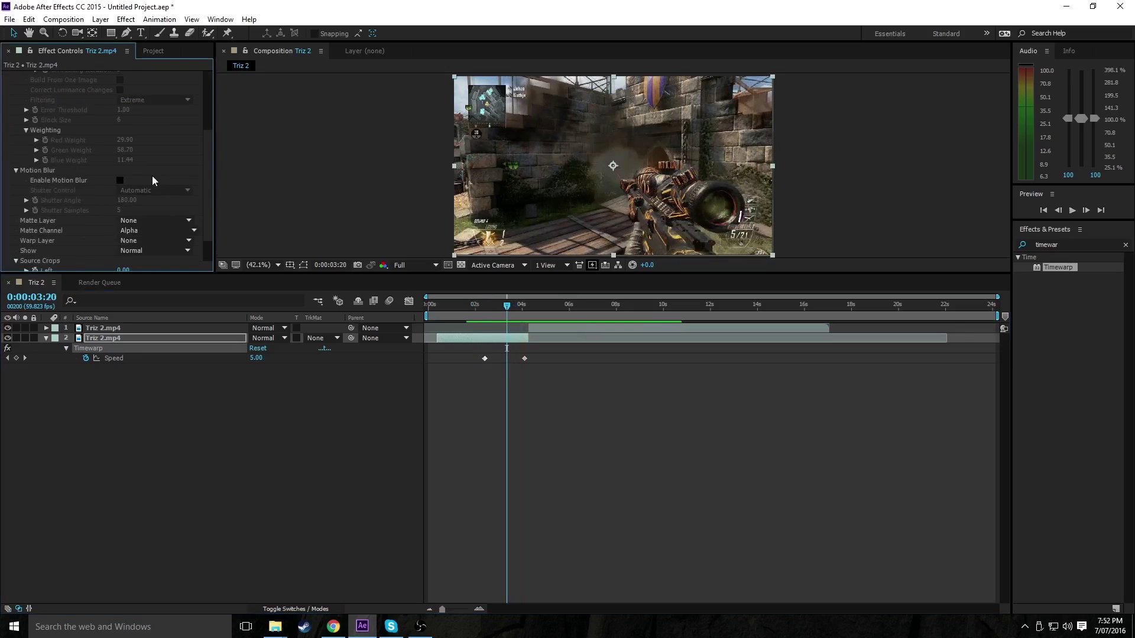
scroll(180, 170, down, 2)
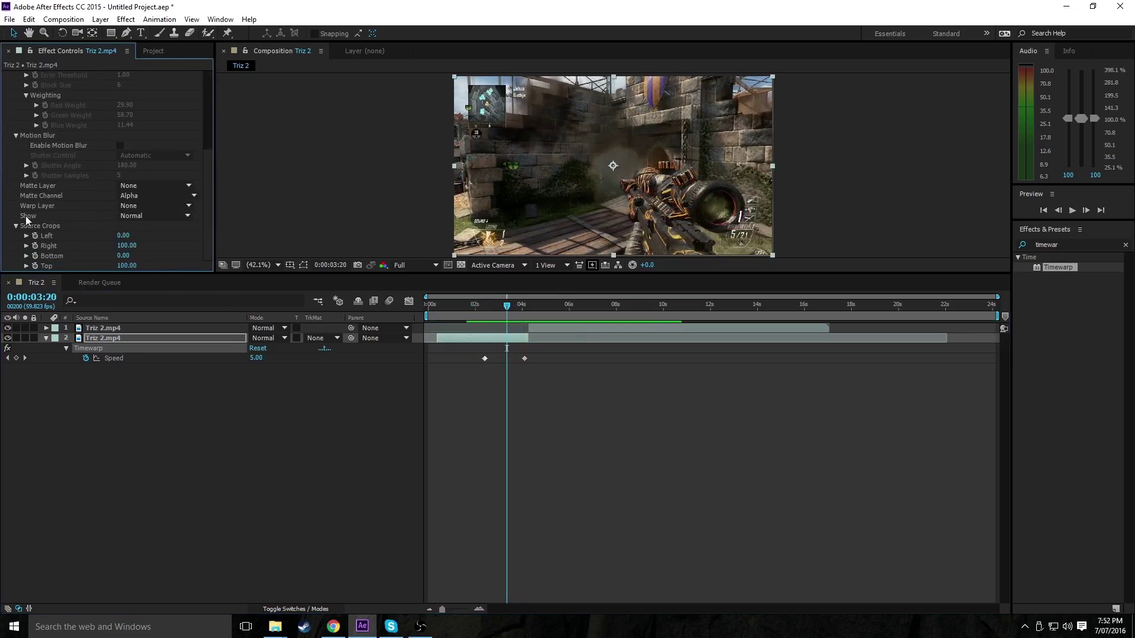
scroll(82, 195, up, 2)
scroll(97, 228, down, 2)
mouse_move(124, 236)
mouse_down()
mouse_move(227, 245)
mouse_move(119, 246)
mouse_up()
scroll(28, 112, up, 5)
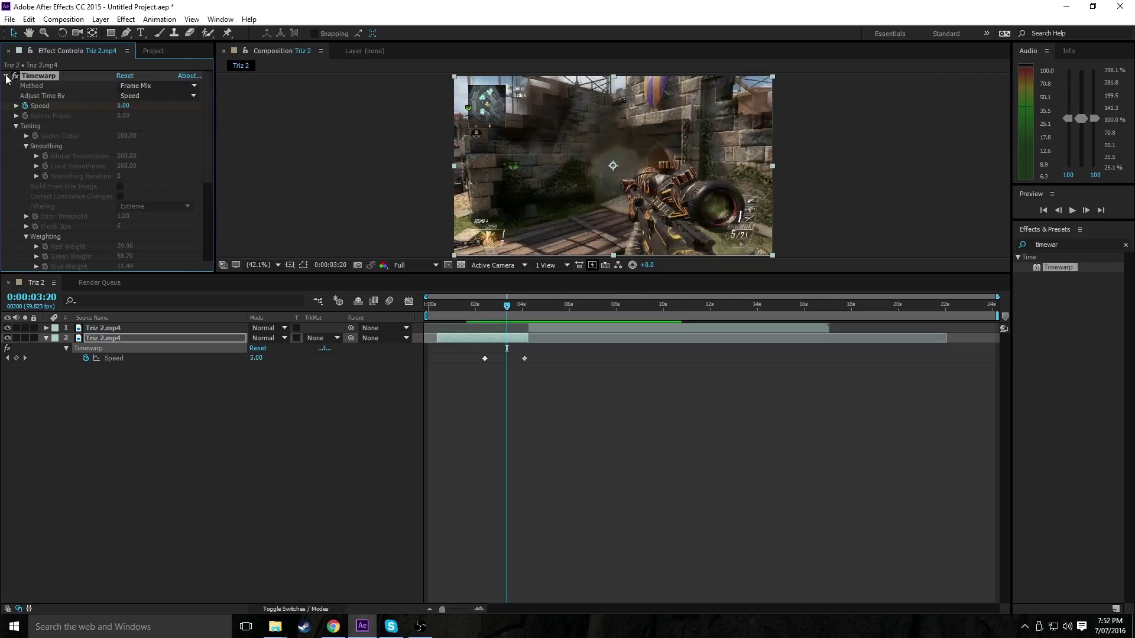
click(7, 77)
click(1092, 244)
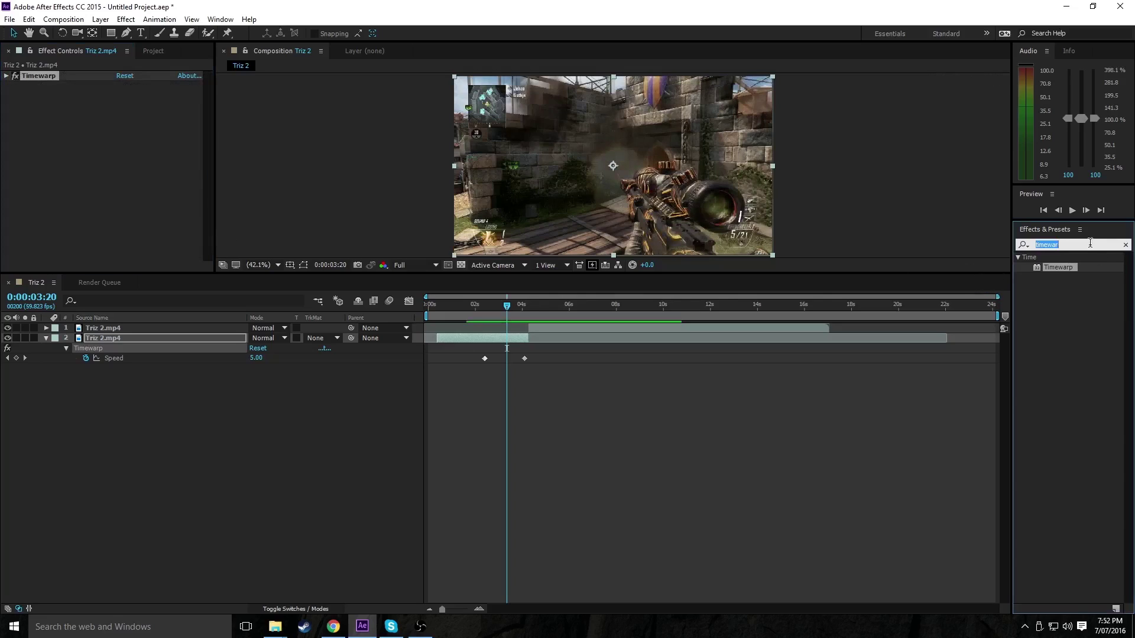
Apply RSMB Pro to the gameplay clip and move Timewarp above it in the effect order
text(rsm)
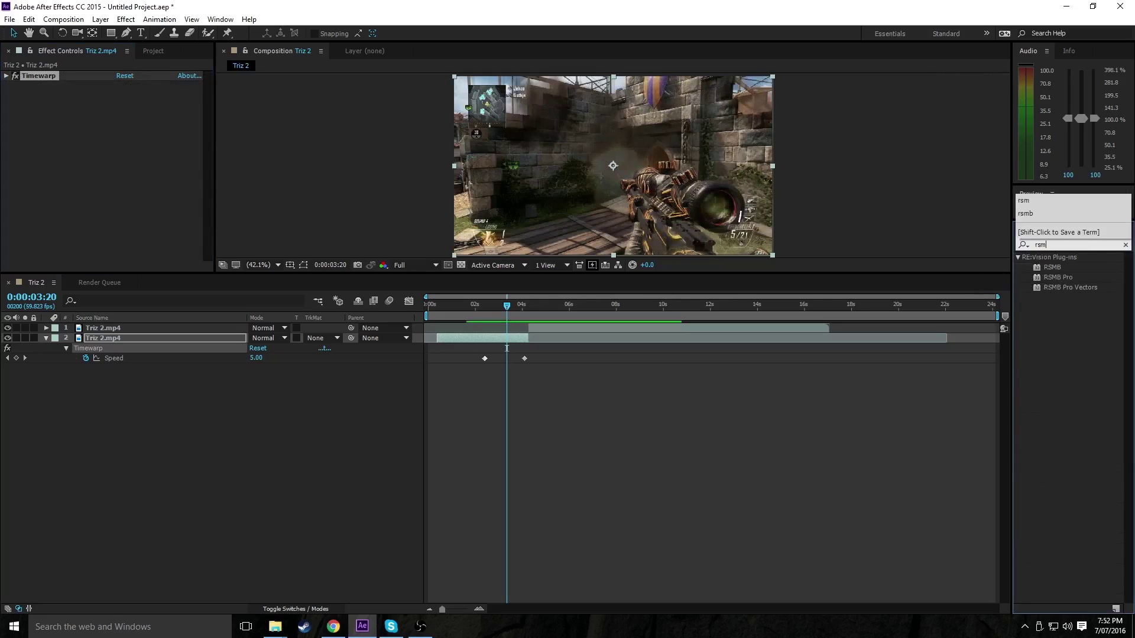
drag(1058, 275, 107, 73)
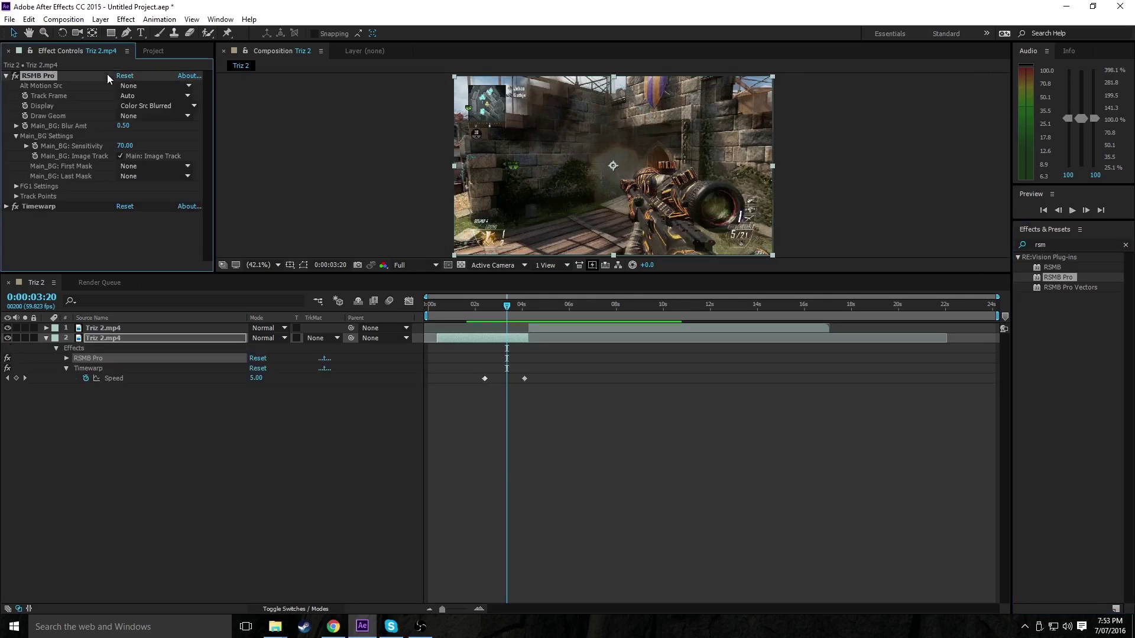
drag(23, 73, 42, 230)
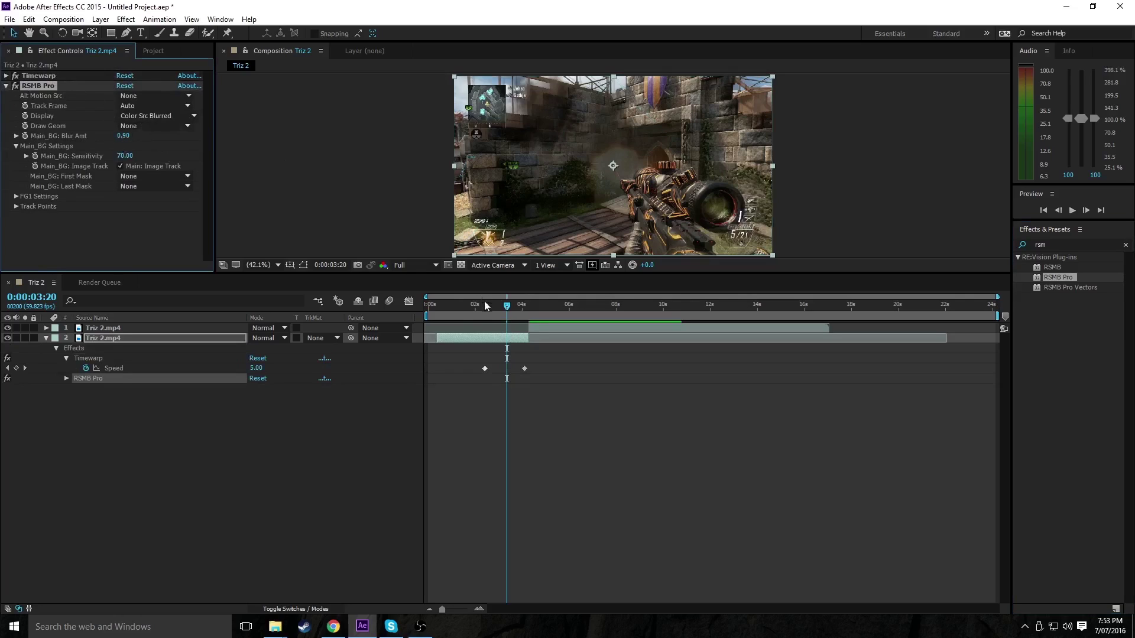
Dismiss the Windows delete warning and preview the slowed section, stopping at 0:00:00:32
drag(484, 300, 440, 317)
click(686, 155)
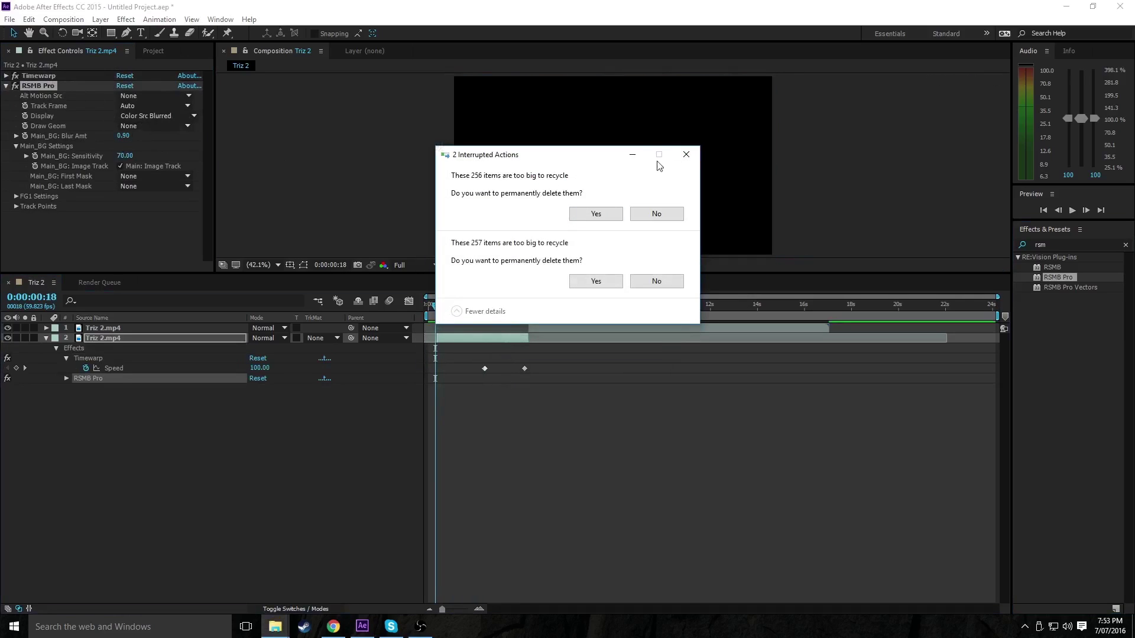
click(437, 307)
key(space)
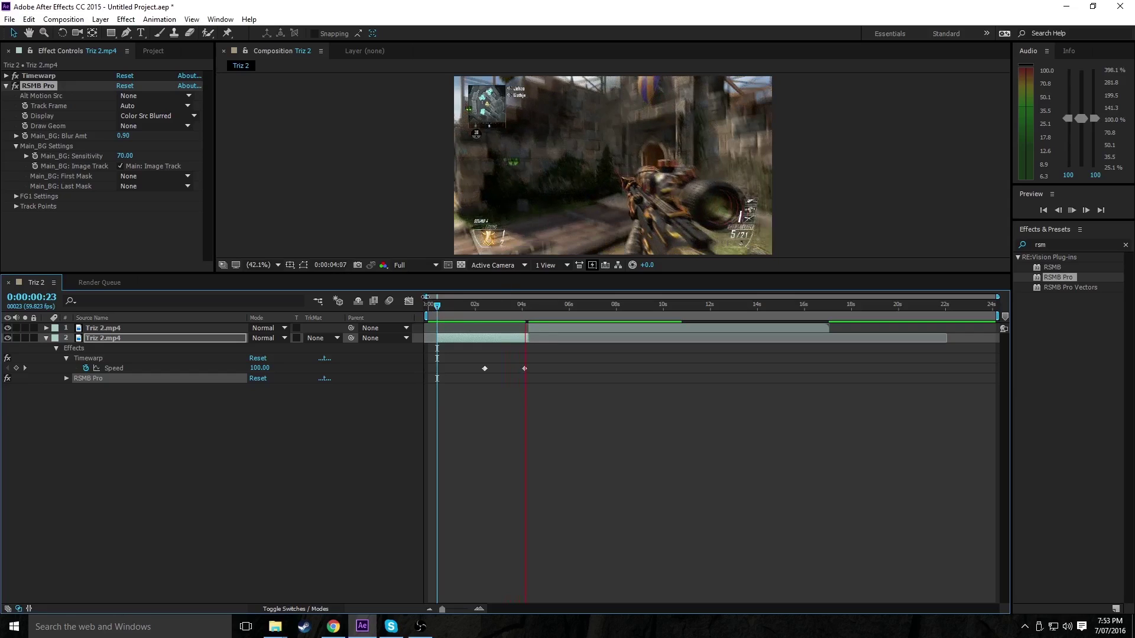
drag(438, 309, 441, 308)
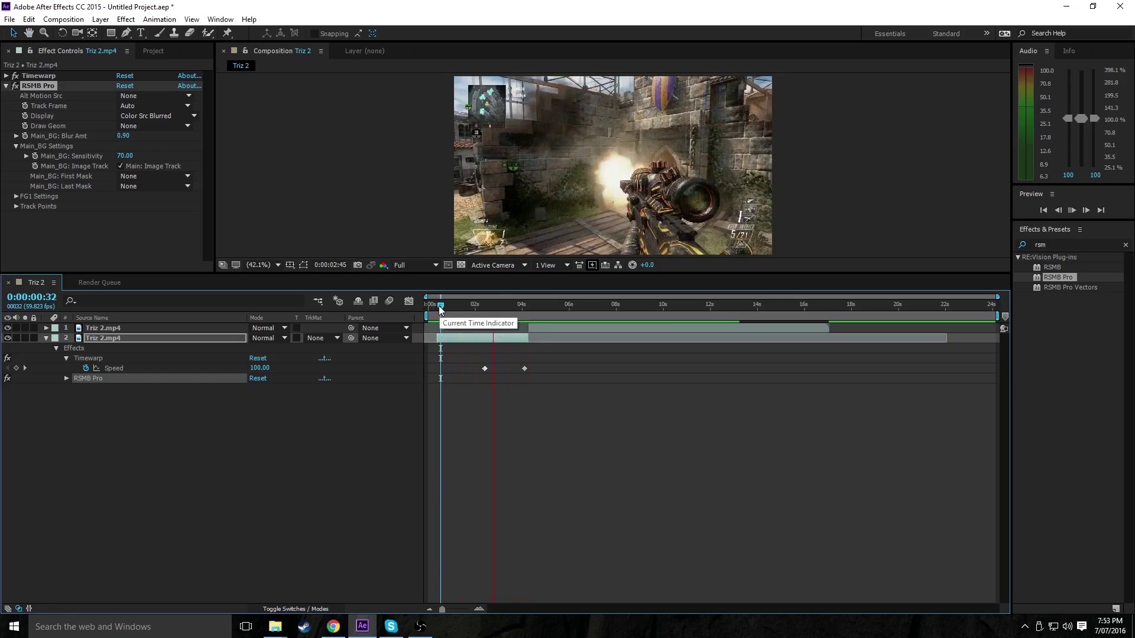
Preview the clip again from 0:00:00:45, stopping around 2 seconds
key(space)
drag(441, 309, 446, 310)
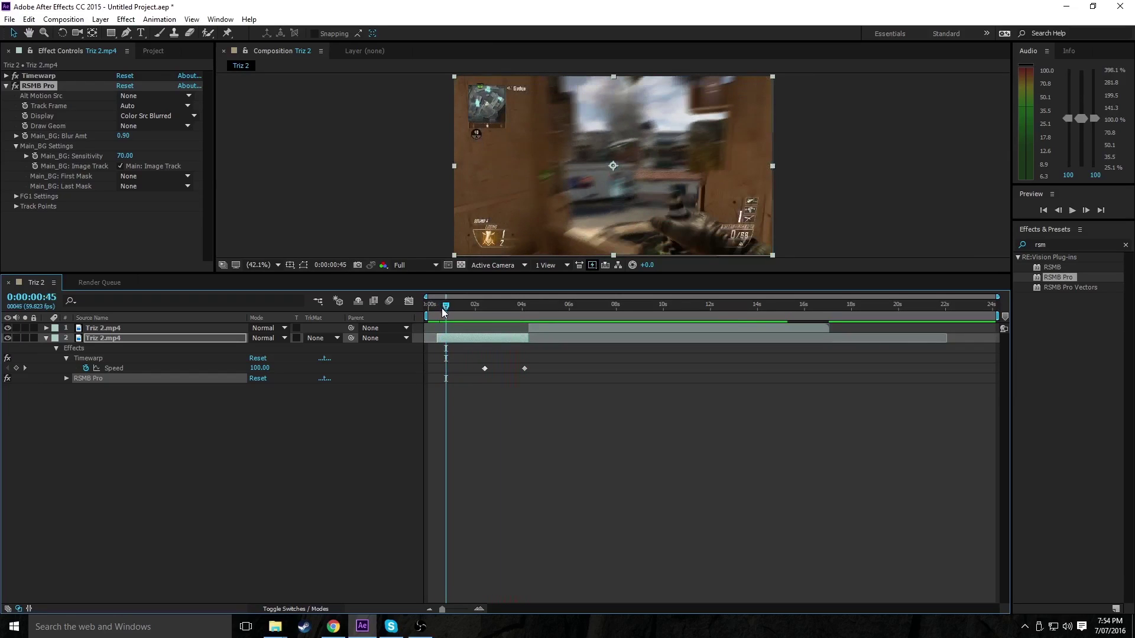
key(space)
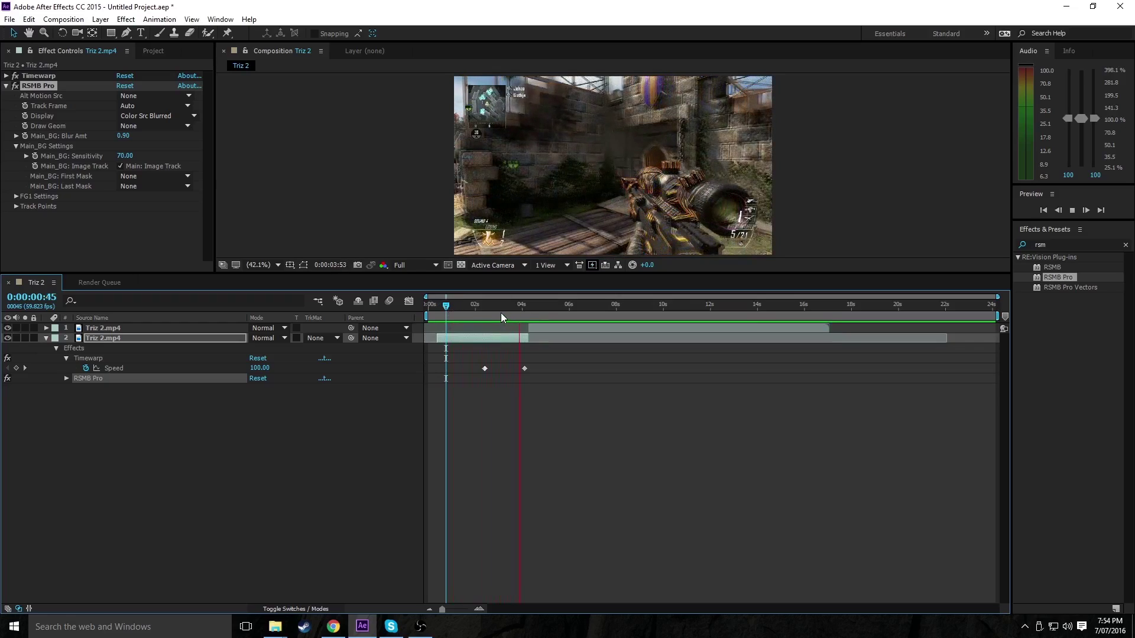
mouse_move(501, 312)
mouse_down()
mouse_move(477, 313)
mouse_move(497, 319)
mouse_up()
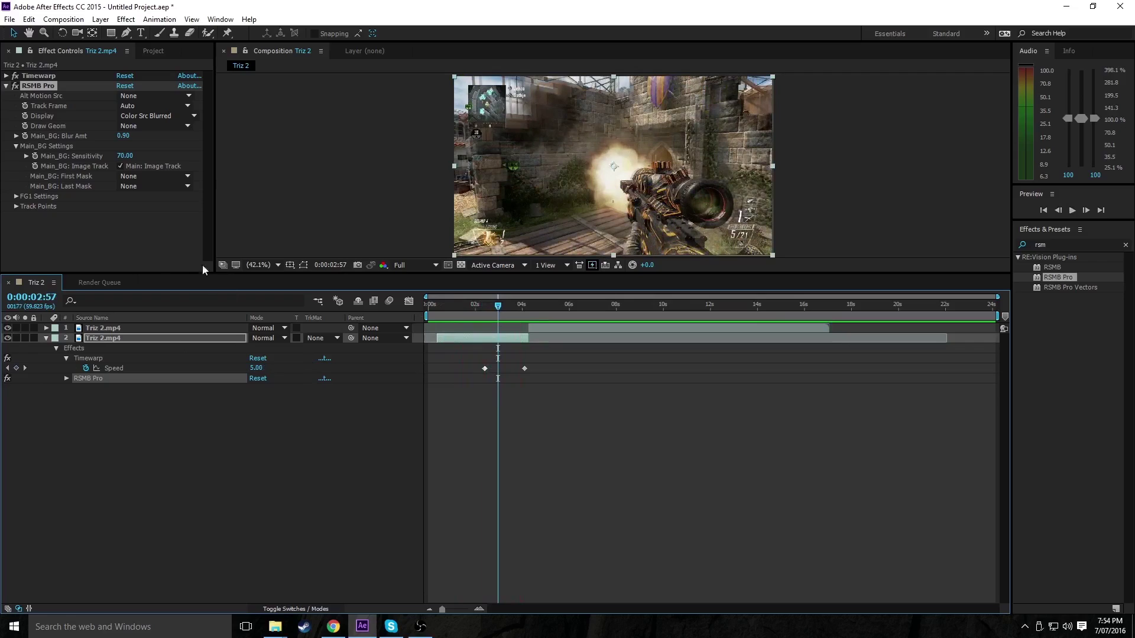
Collapse RSMB Pro and apply colour preset 2 from Animation Presets > CC's to the clip
click(6, 86)
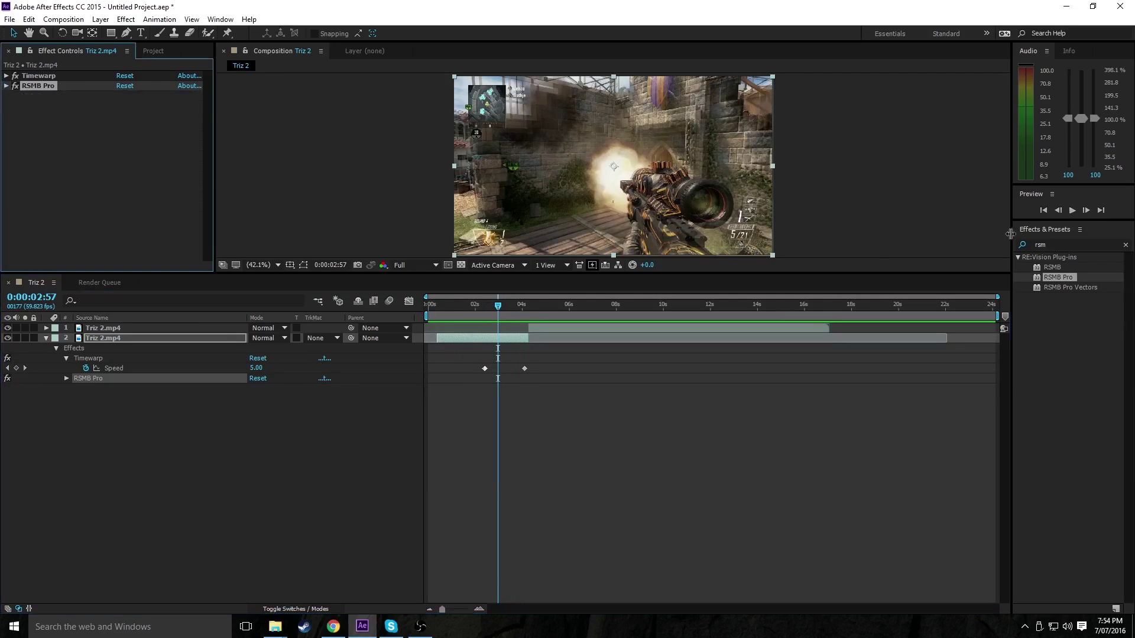
click(1125, 245)
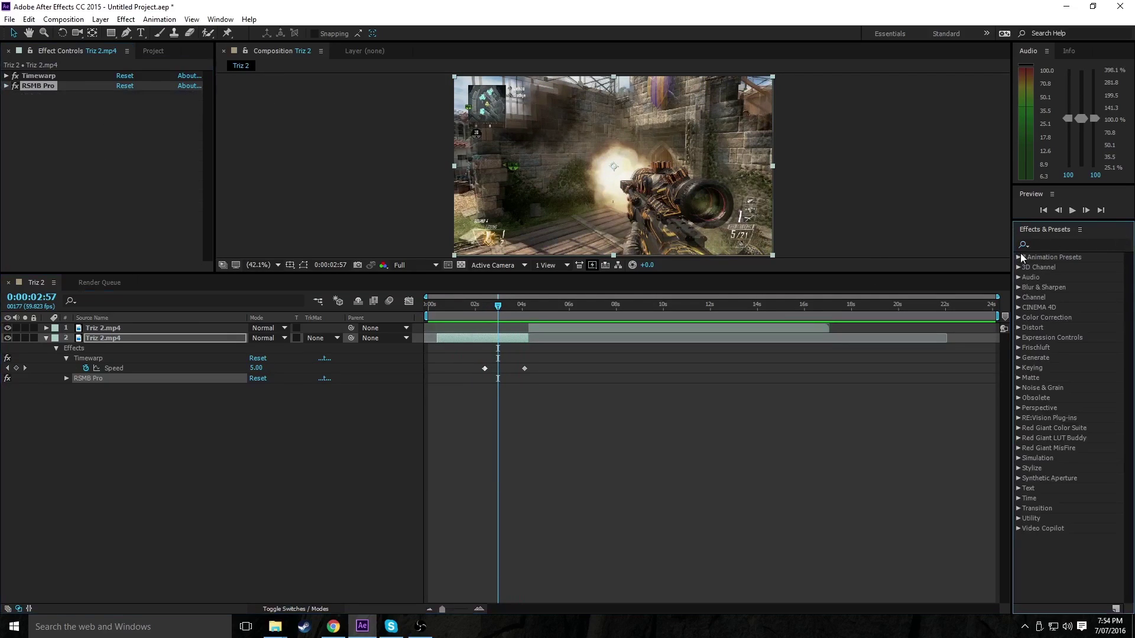
click(1020, 257)
click(1029, 298)
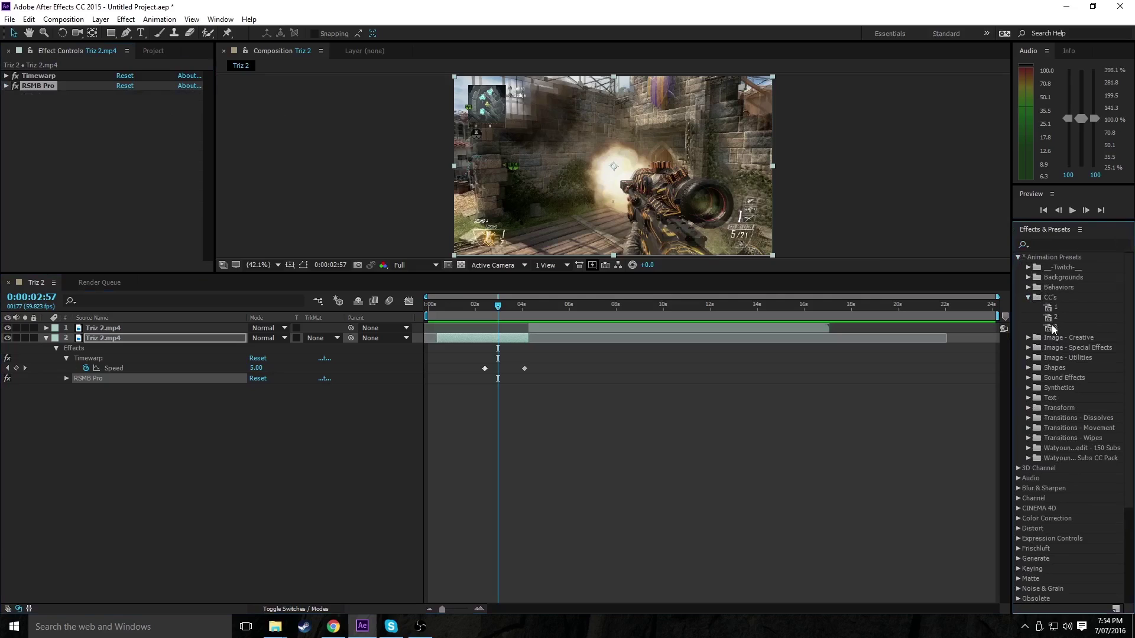
drag(1052, 319, 178, 213)
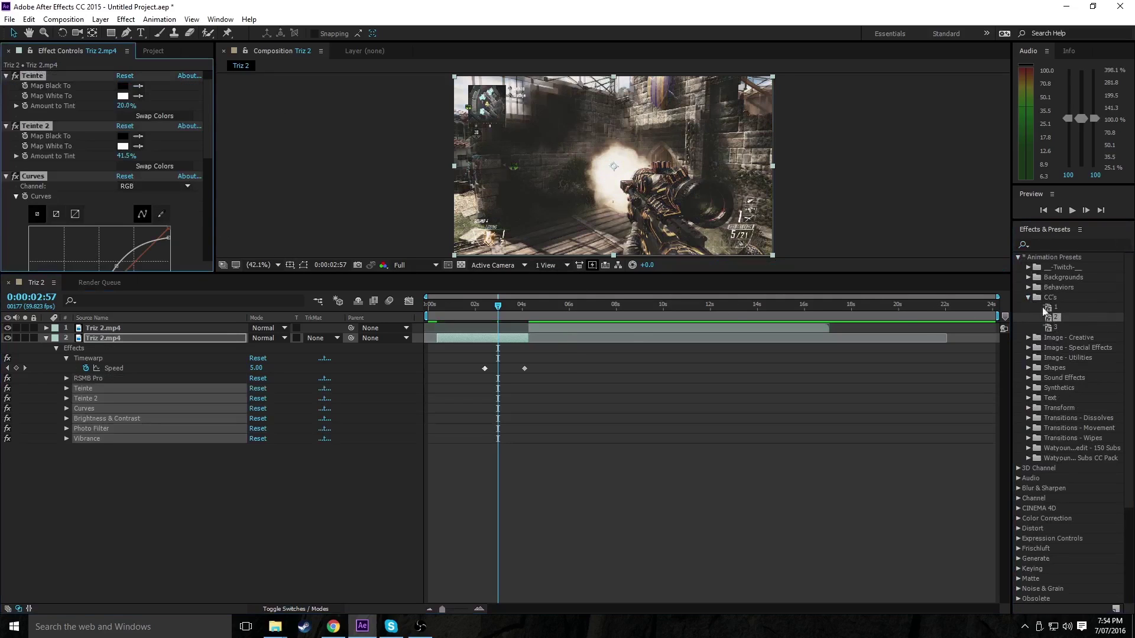
click(1020, 259)
Scrub to 0:00:02:48 to check the colour grade, then collapse the clip's effects
drag(516, 307, 474, 305)
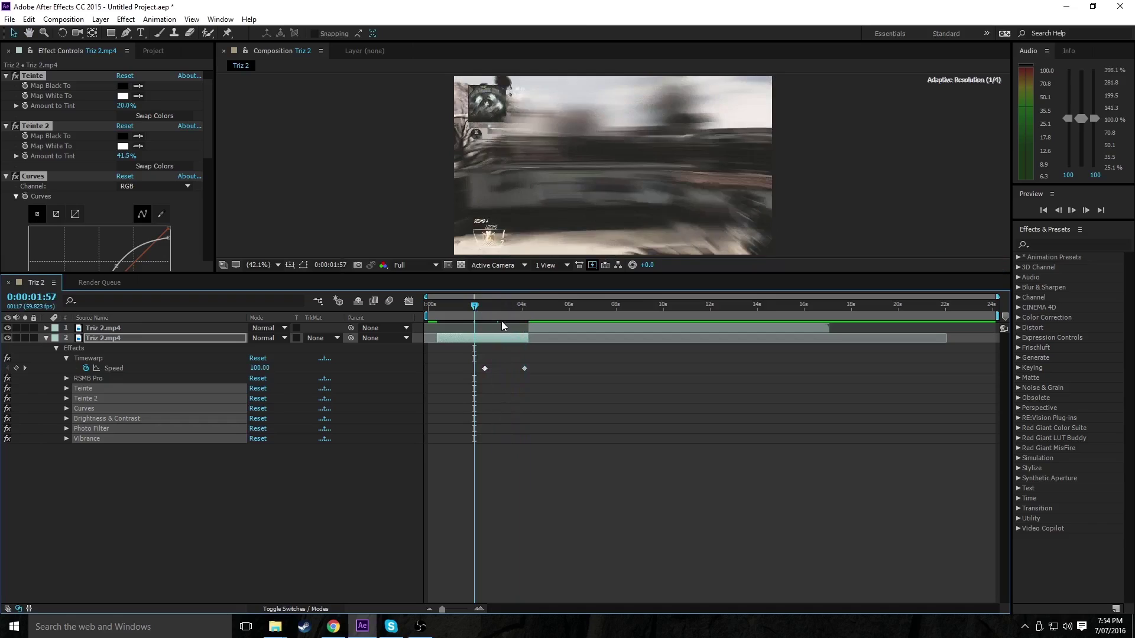
drag(478, 307, 523, 312)
scroll(37, 225, up, 1)
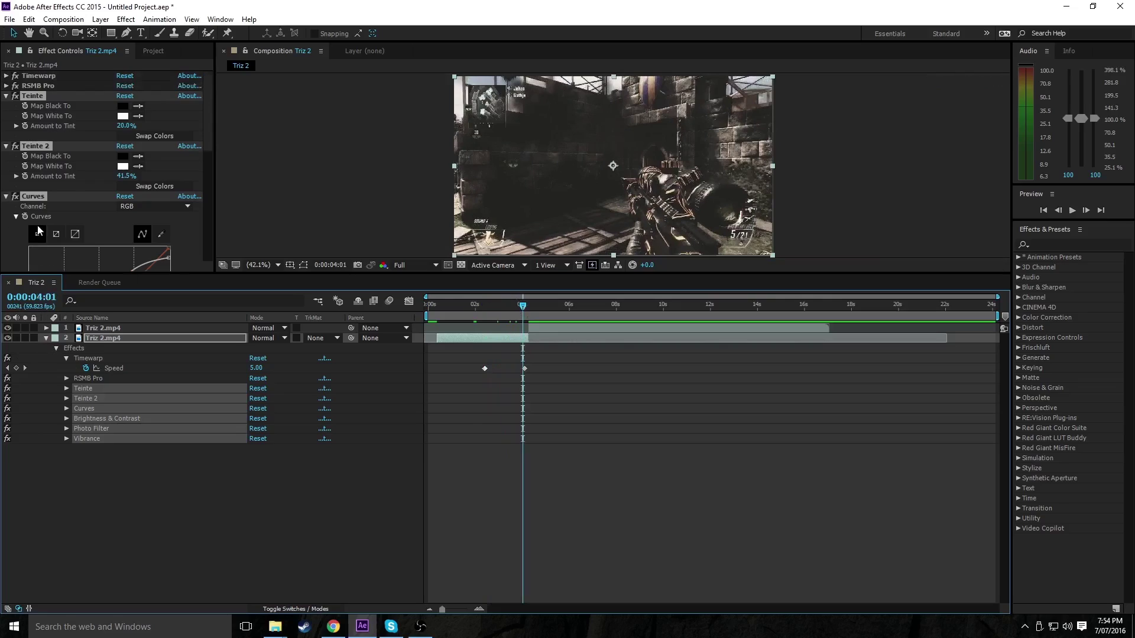
ctrl+click(6, 96)
Collapse the clip's effects and layer properties, then scrub back to 0:00:02:42
click(43, 456)
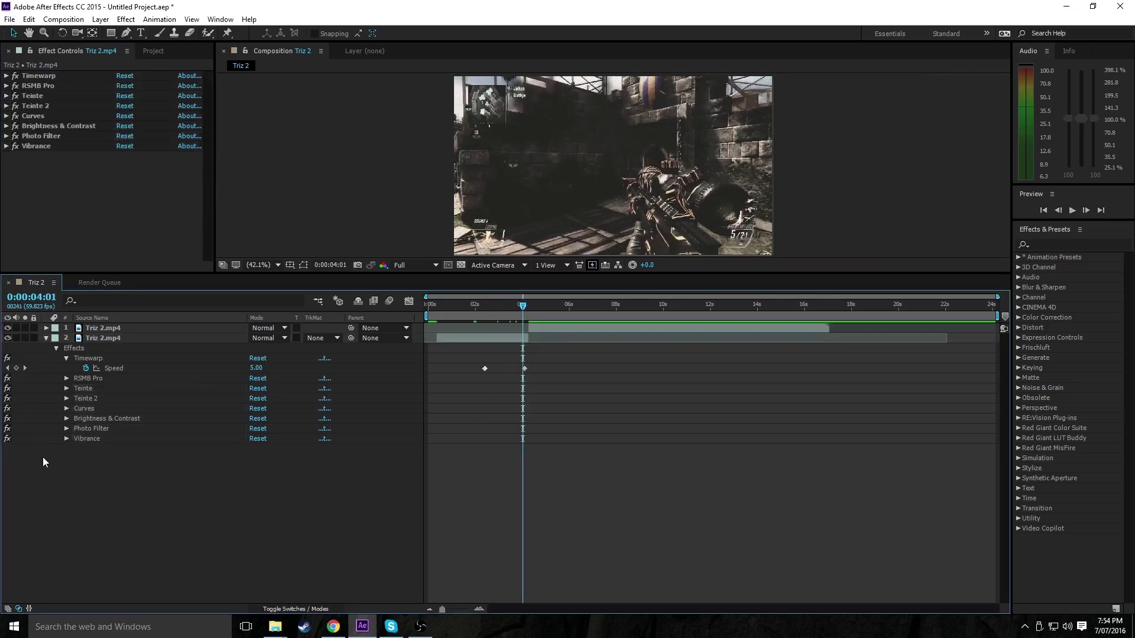
click(47, 339)
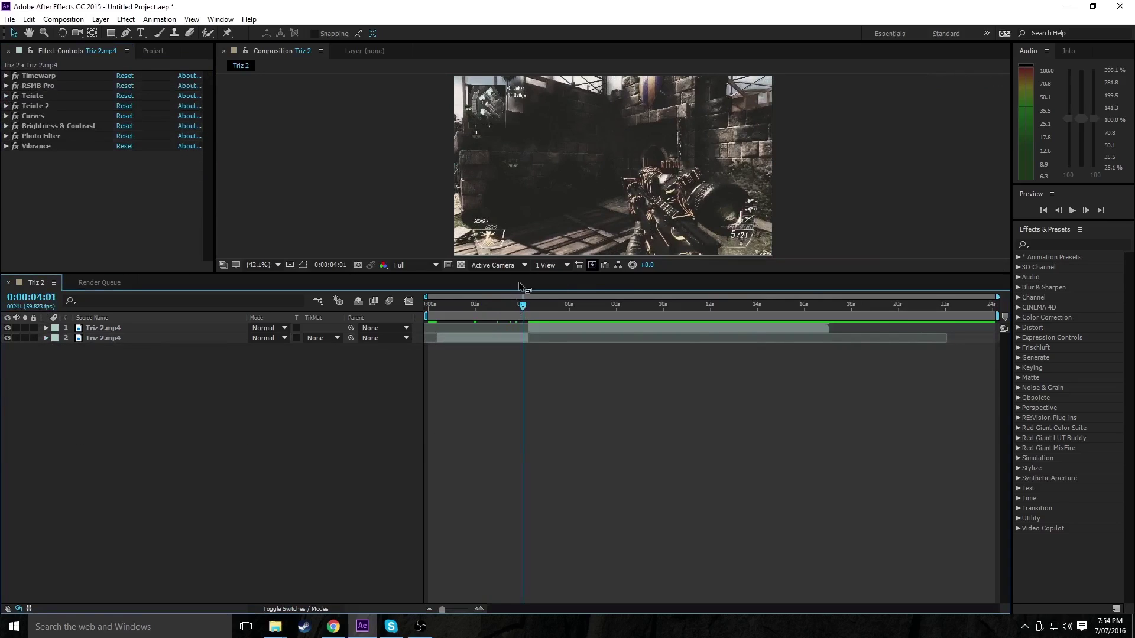
mouse_move(526, 307)
mouse_down()
mouse_move(472, 313)
mouse_move(515, 307)
mouse_up()
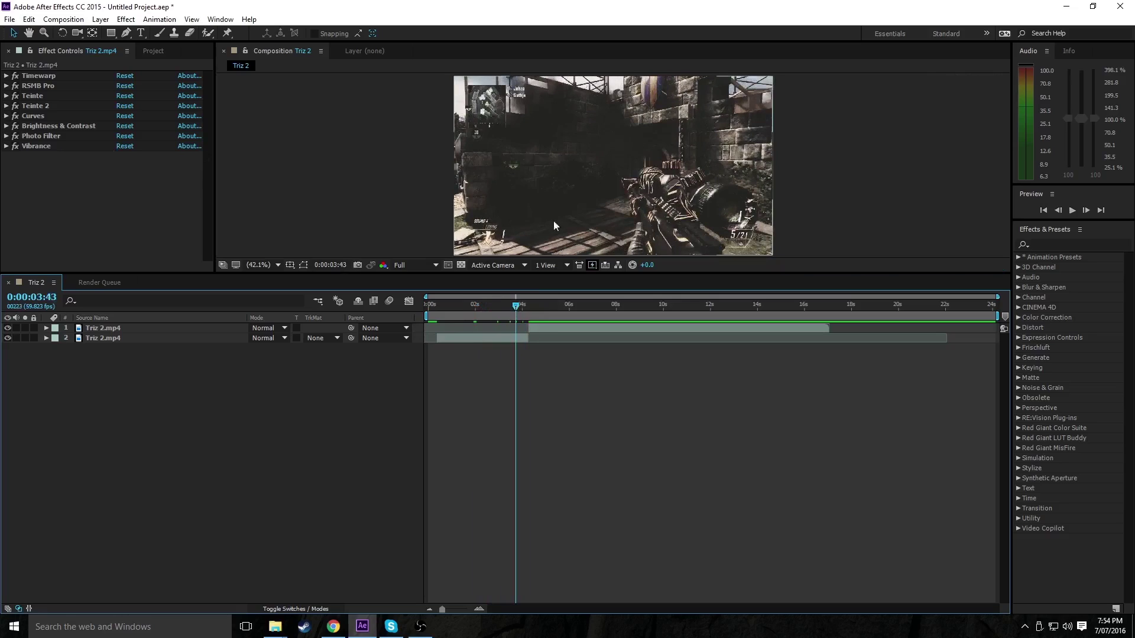
drag(501, 303, 492, 317)
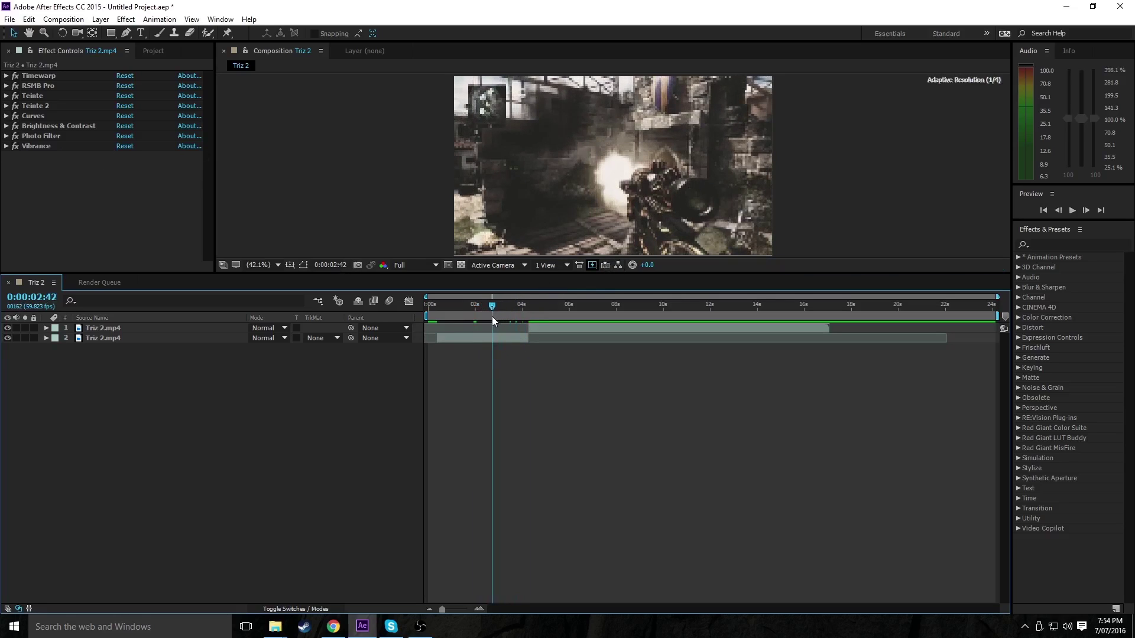
Create a black solid layer and squash it into a thin bar along the top edge
click(100, 19)
mouse_move(119, 34)
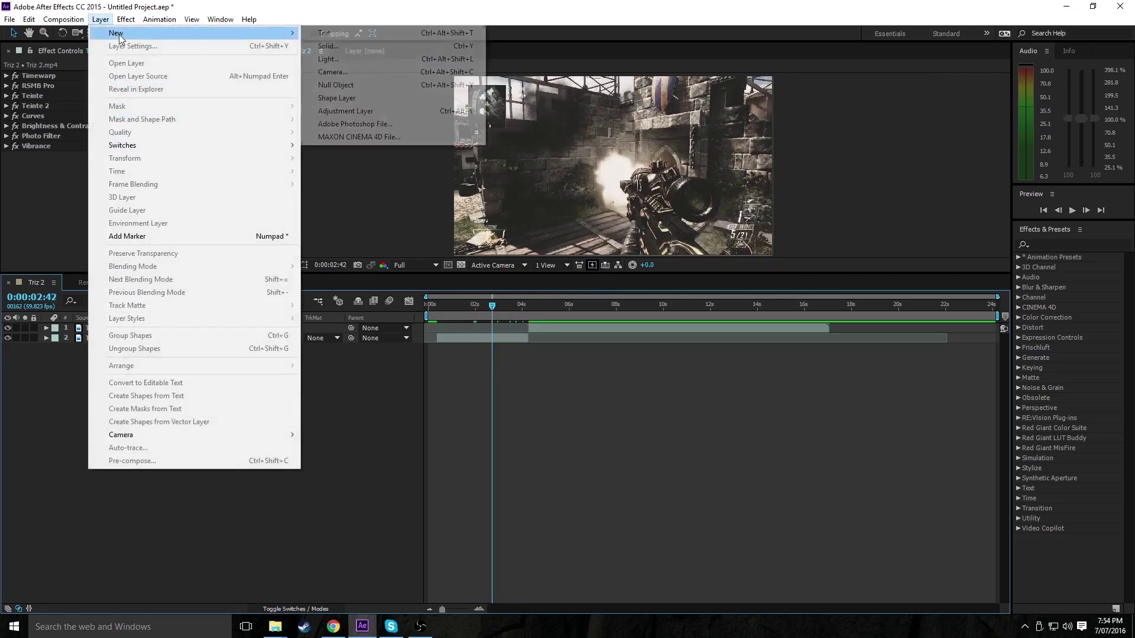
click(346, 48)
key(Return)
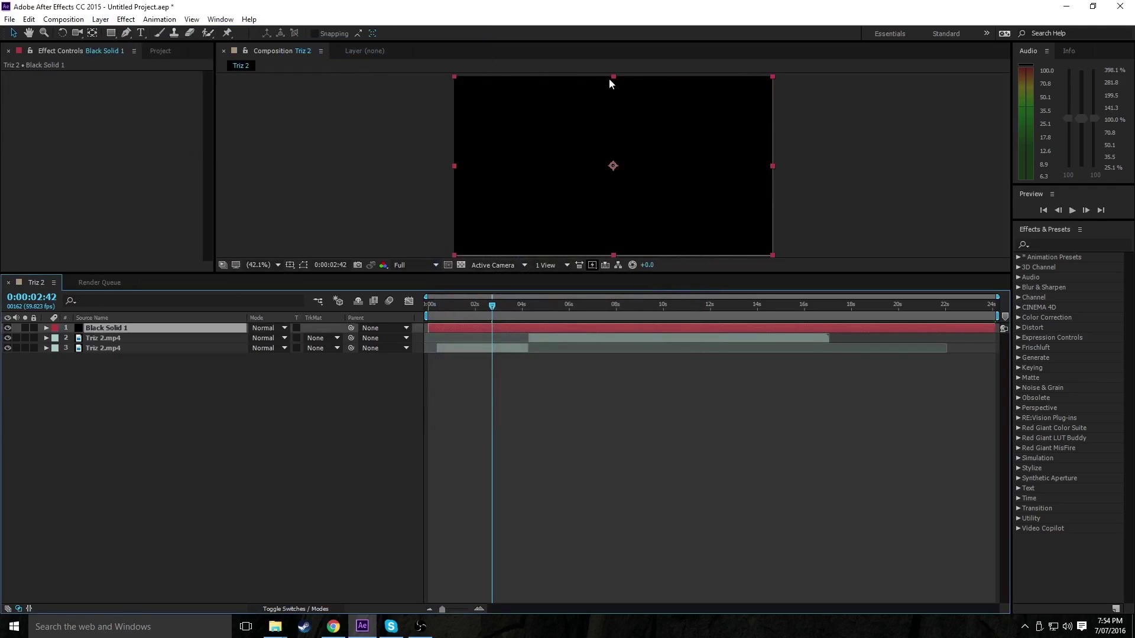
drag(613, 76, 614, 157)
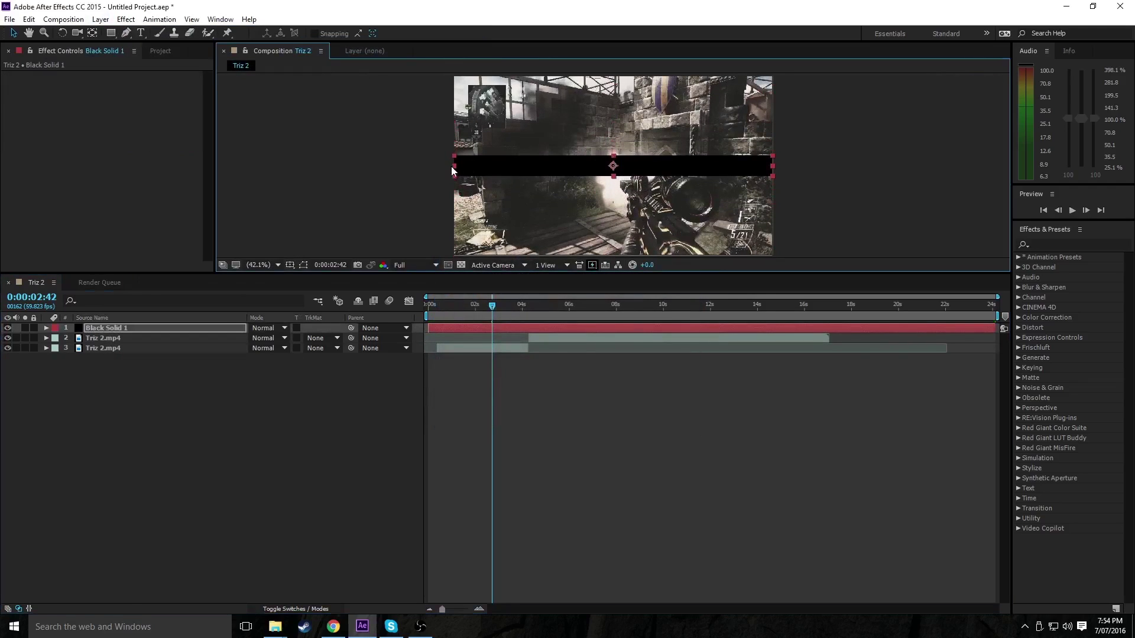
drag(396, 156, 395, 158)
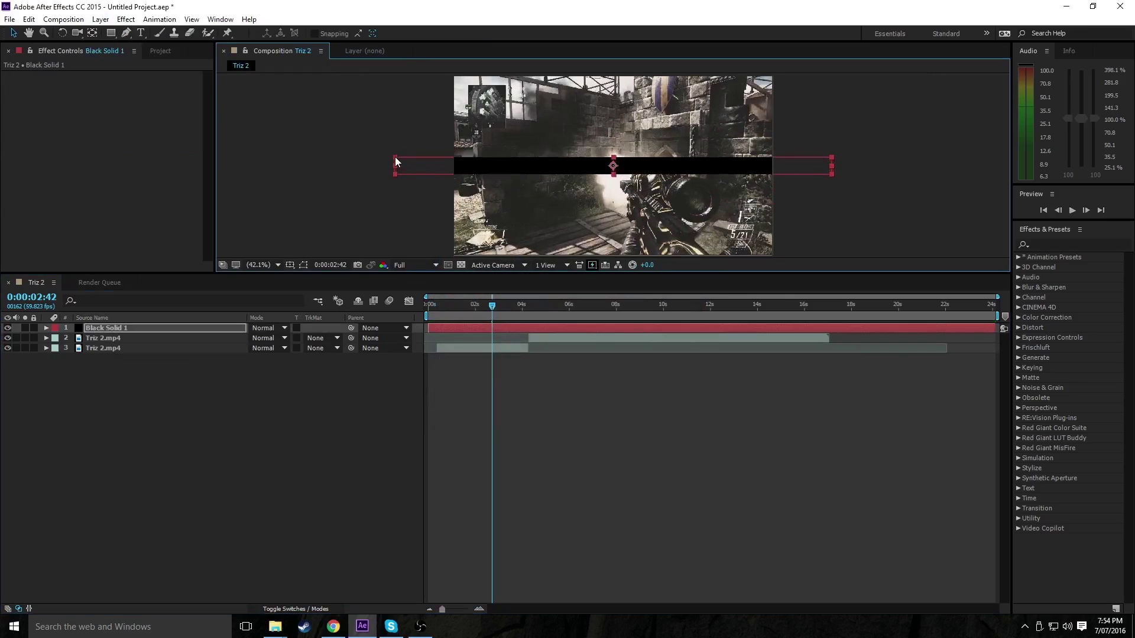
drag(482, 158, 491, 83)
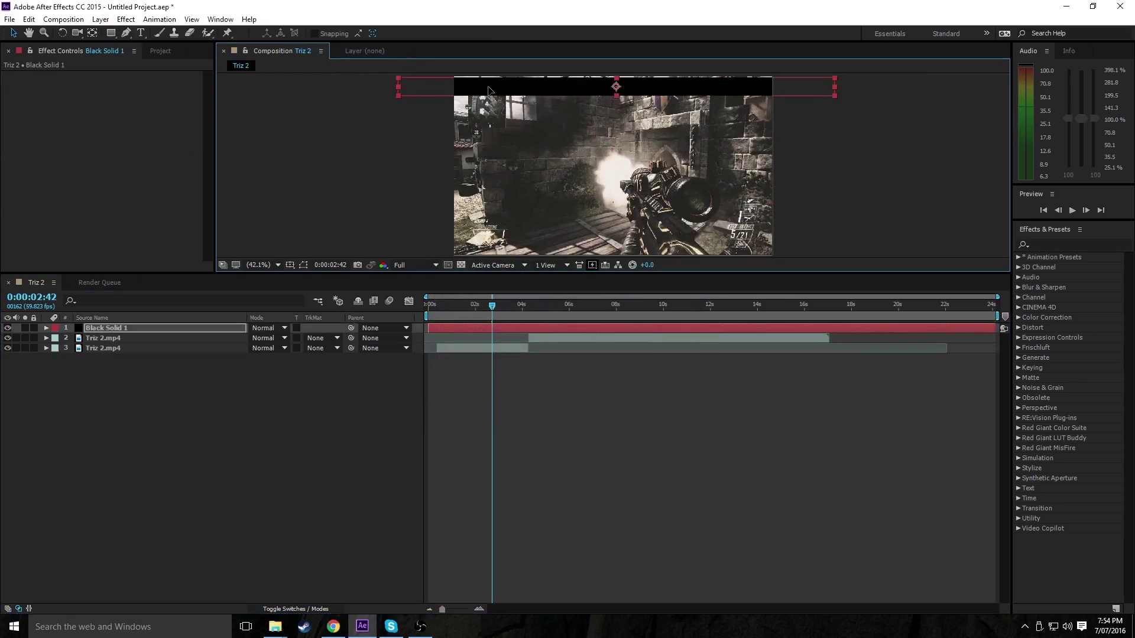
key(shift+Up)
Duplicate the black bar, move the copy to the bottom edge, and scrub to check both bars
key(ctrl+d)
drag(524, 89, 522, 252)
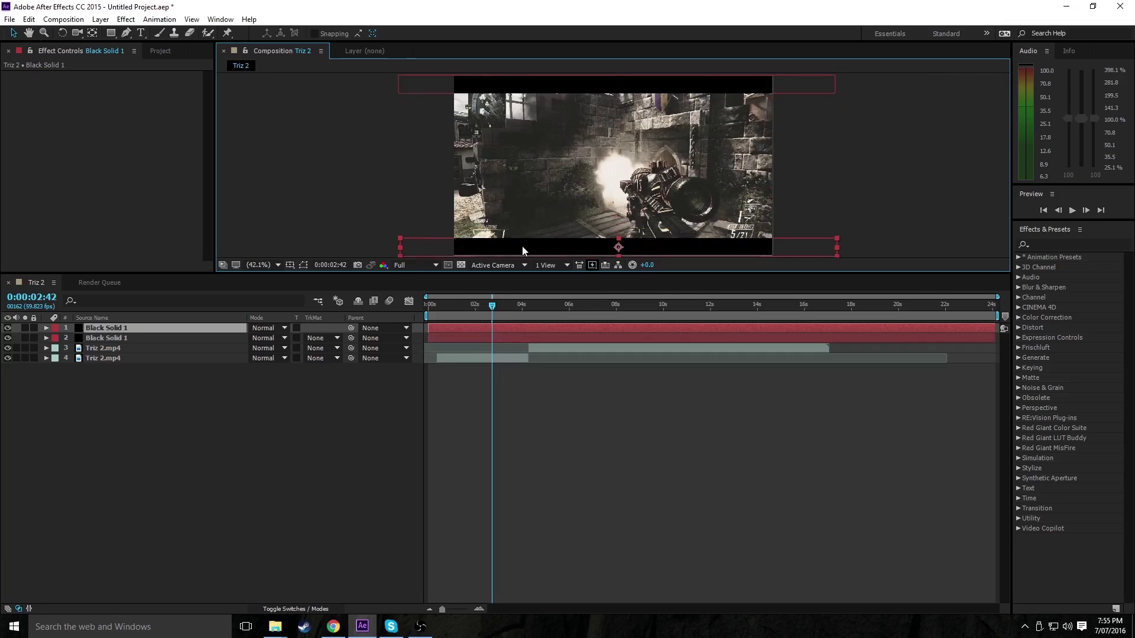
drag(491, 307, 697, 366)
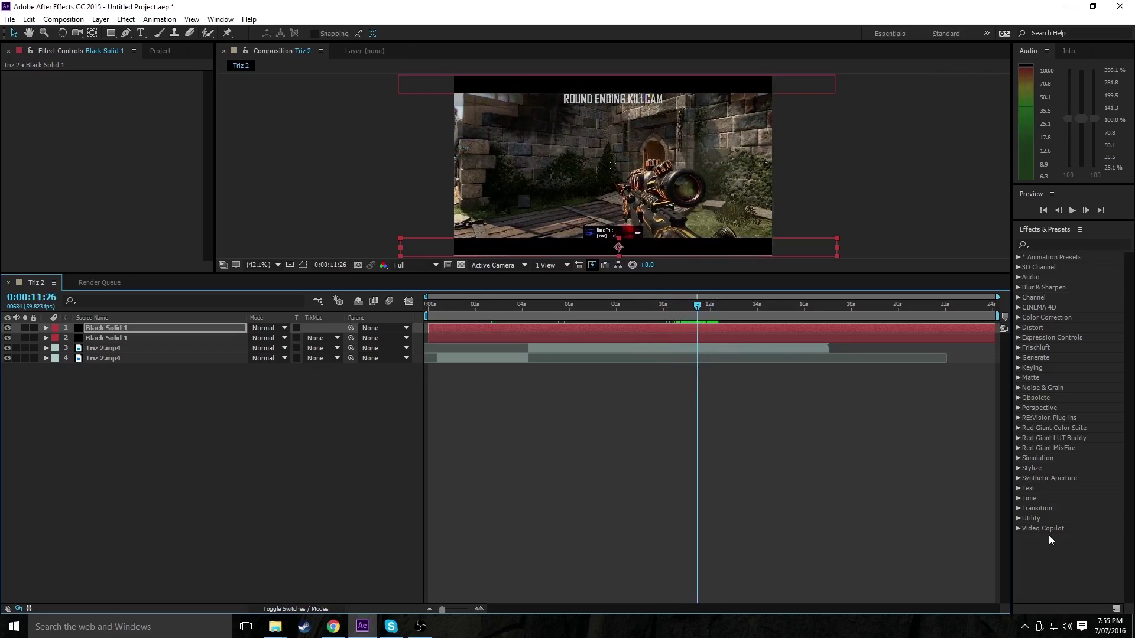
drag(619, 306, 591, 307)
click(464, 358)
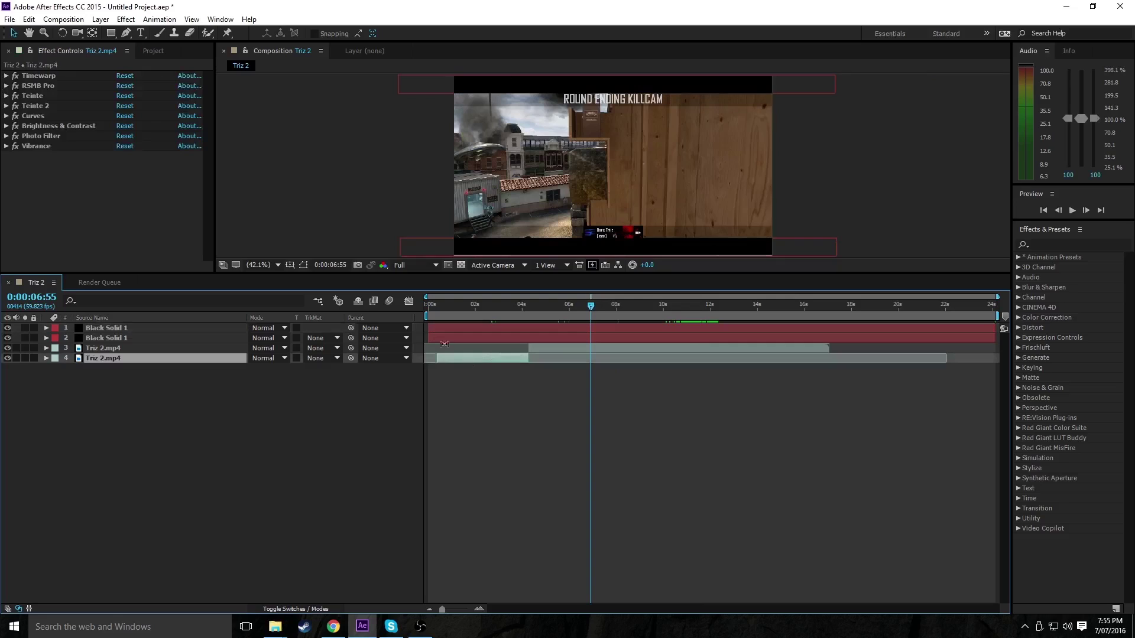
click(5, 76)
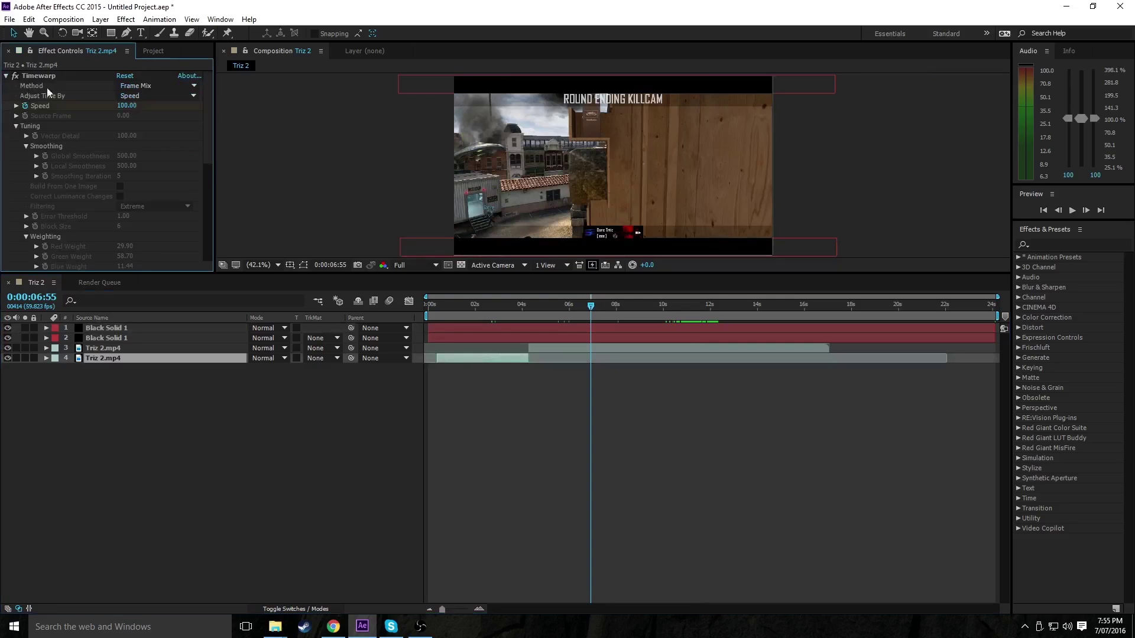
click(155, 85)
click(173, 99)
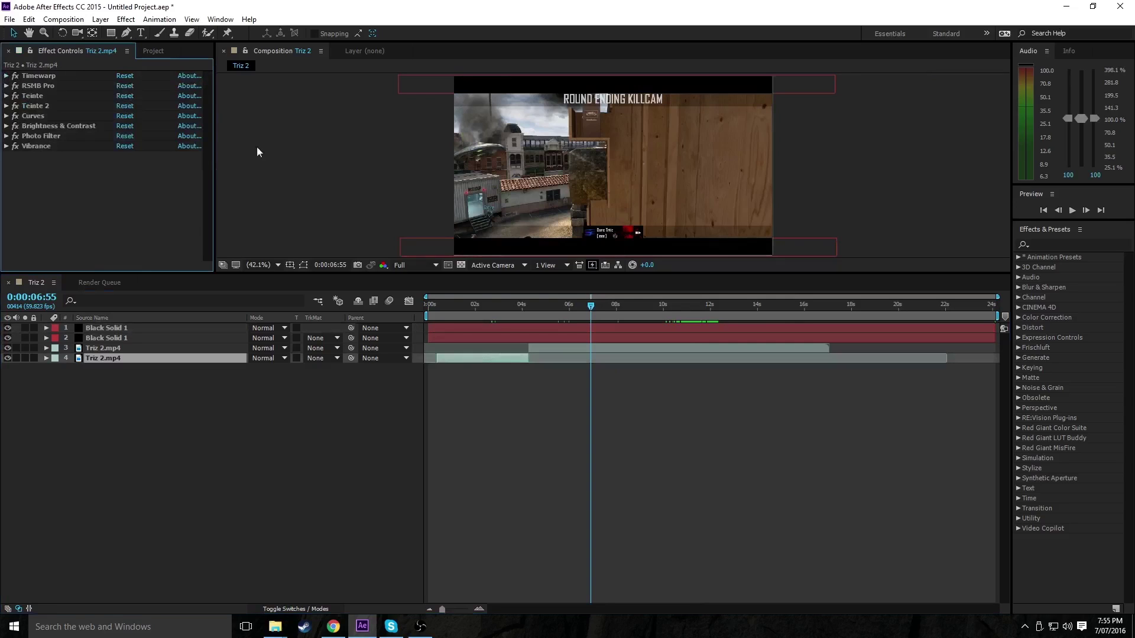
drag(664, 305, 514, 320)
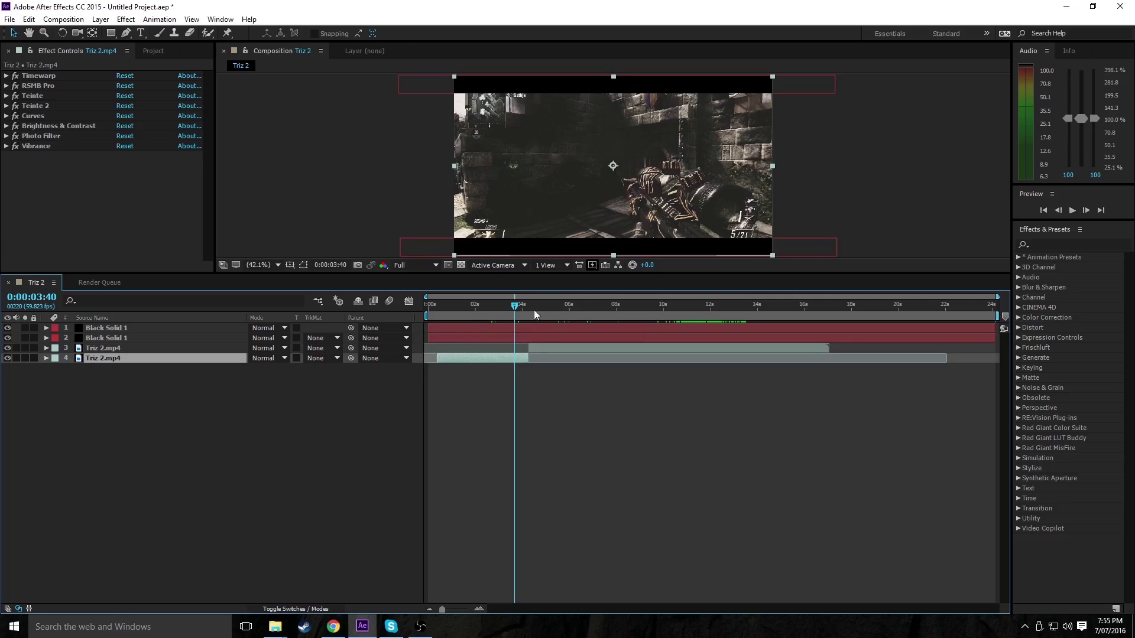
mouse_move(534, 314)
mouse_down()
mouse_move(487, 315)
mouse_move(526, 322)
mouse_up()
click(751, 407)
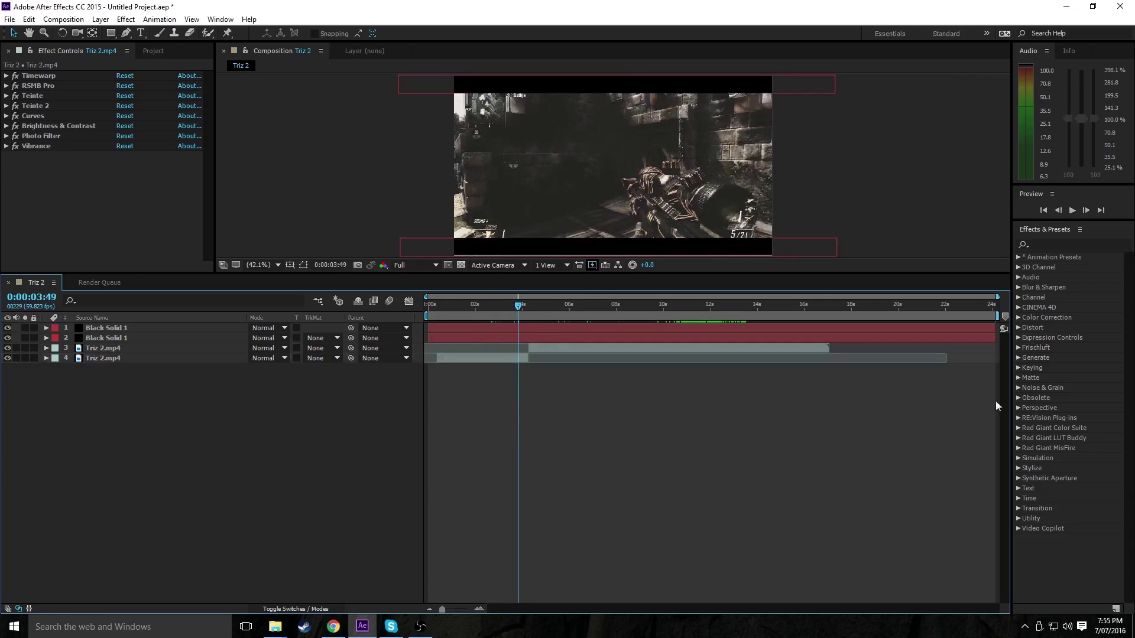